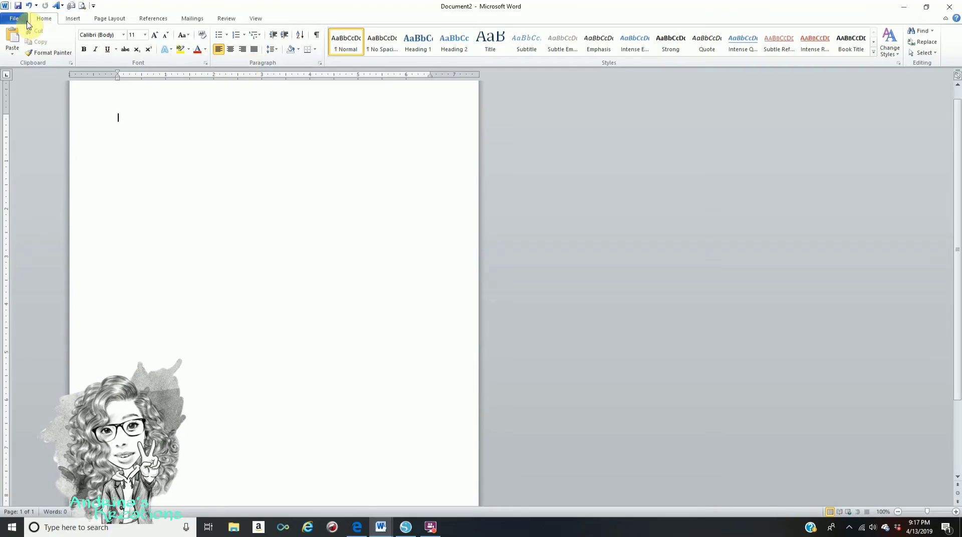
- Save the blank document as "poppers tutorial" in the Word 97-2003 Document format
left_click(23, 23)
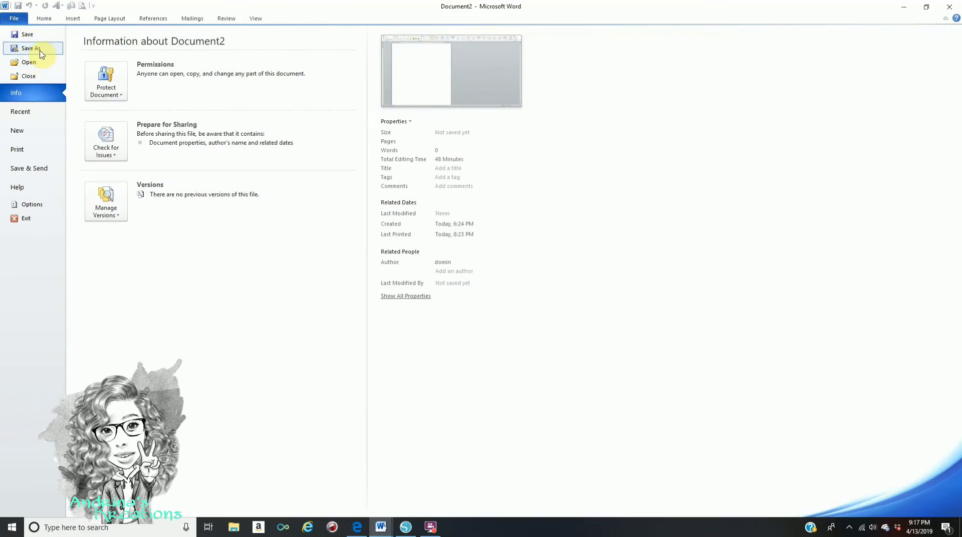
key("Escape")
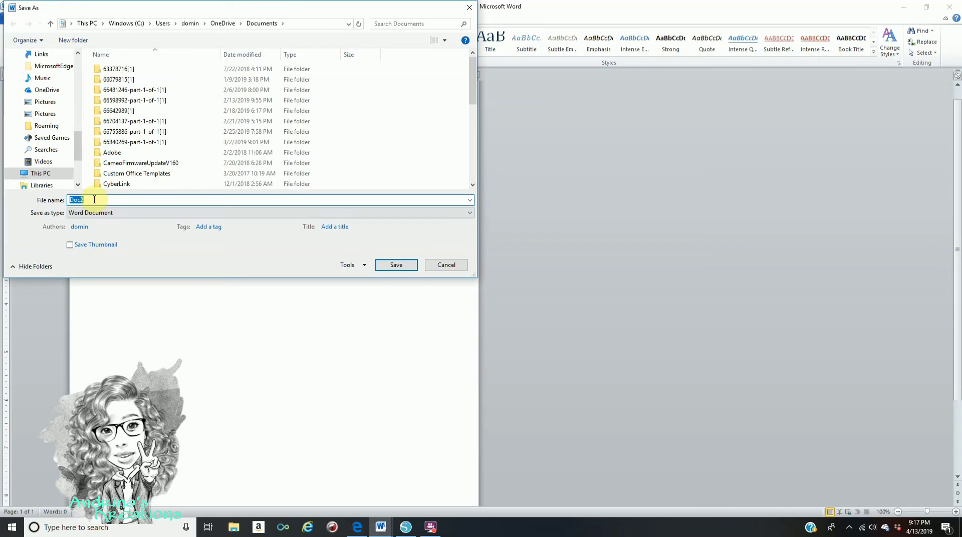
type("oppers")
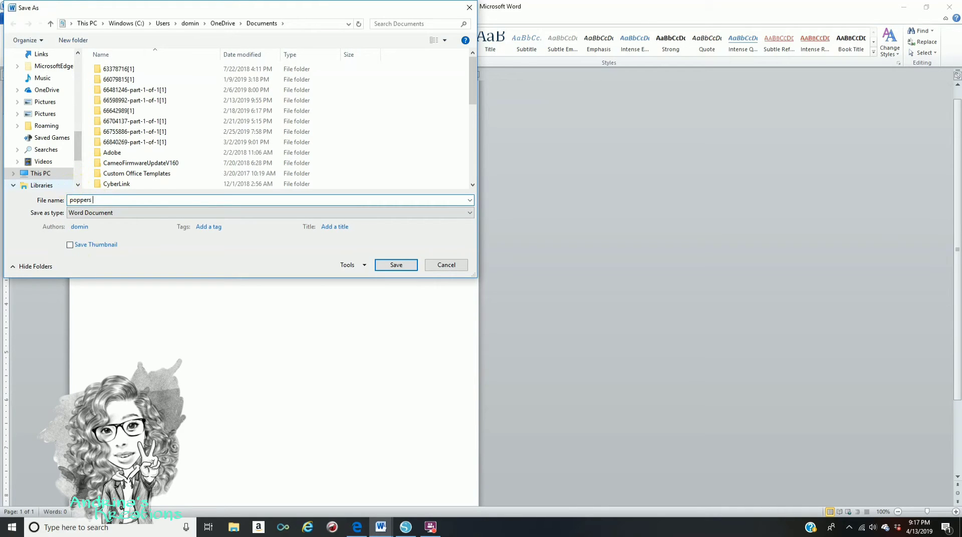
type(" tutorial")
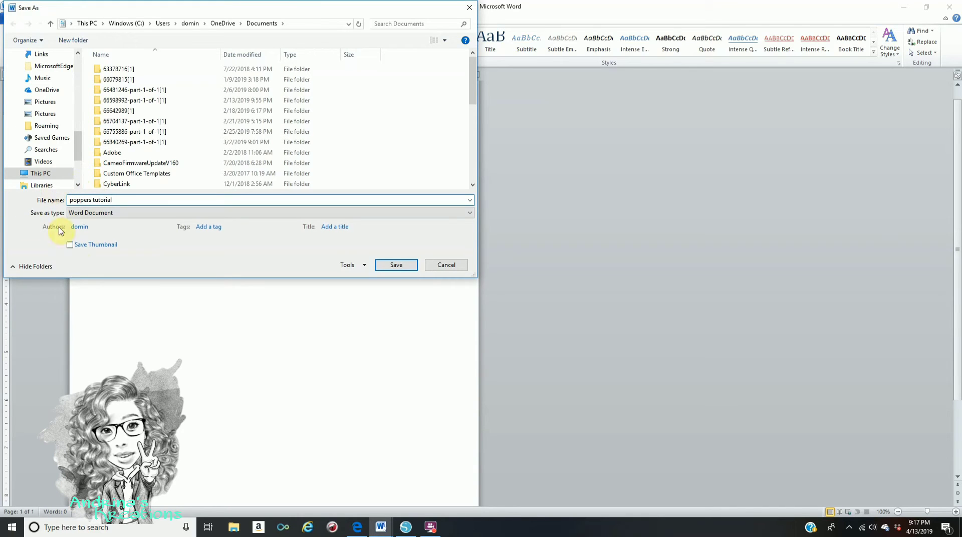
left_click(446, 214)
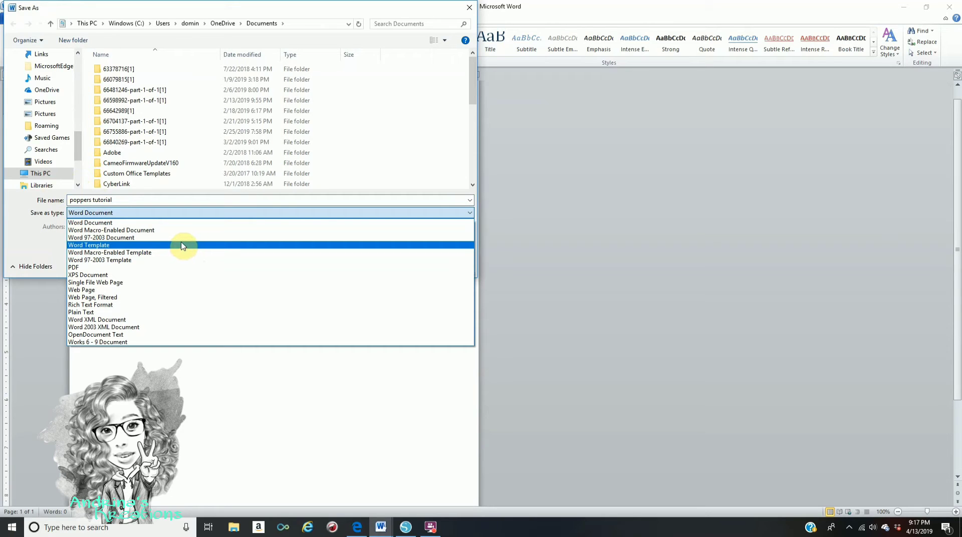
left_click(156, 237)
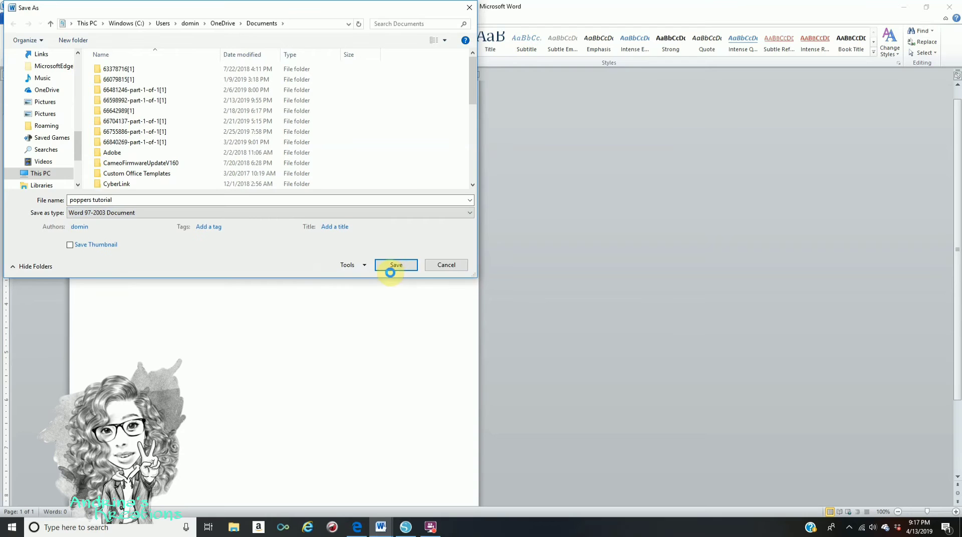
left_click(397, 268)
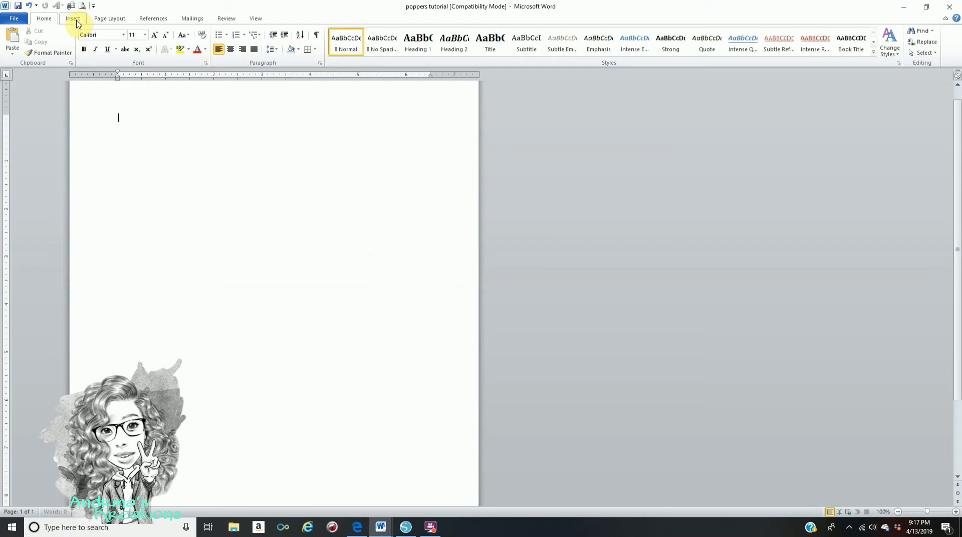
- Draw an oval about 0.63" high and 1.55" wide near the page's upper left corner
left_click(72, 18)
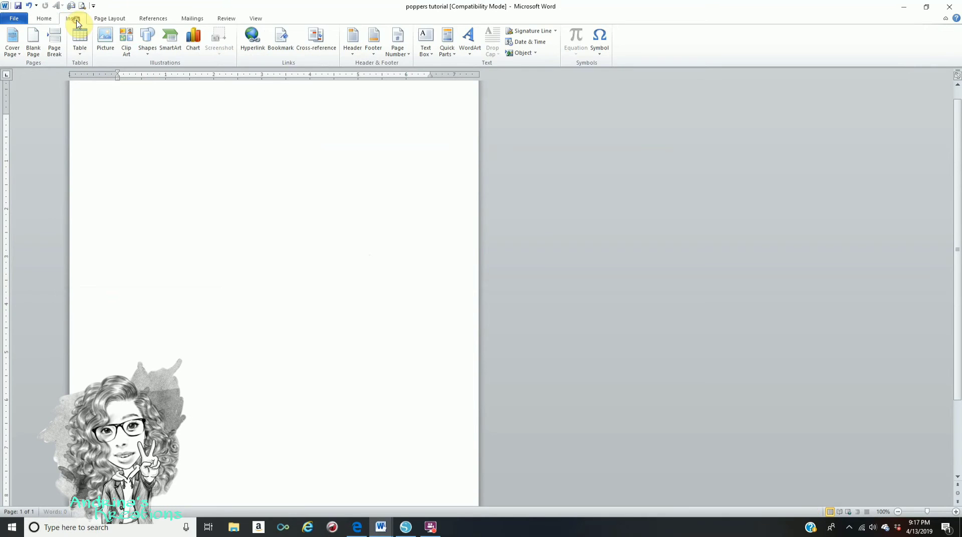
left_click(148, 41)
left_click(195, 75)
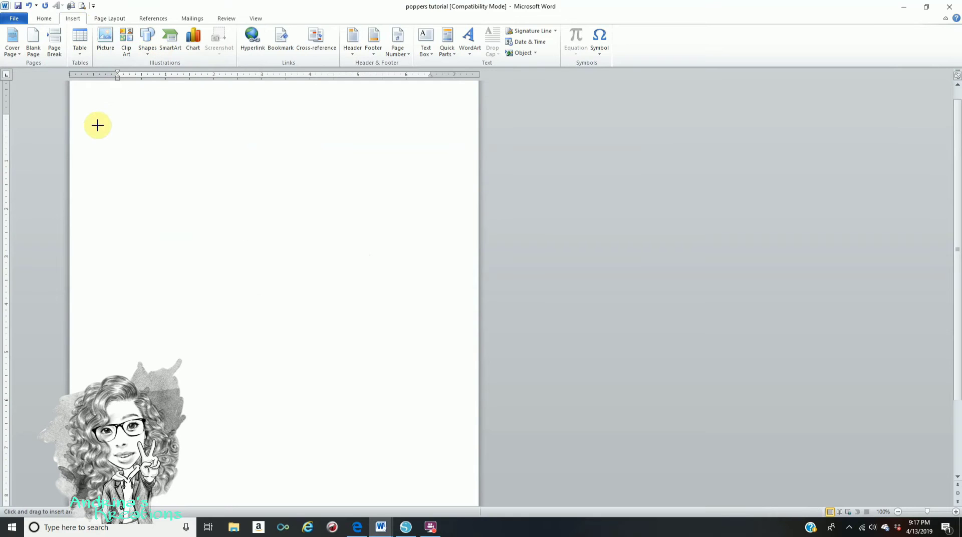
left_click_drag(93, 109, 167, 138)
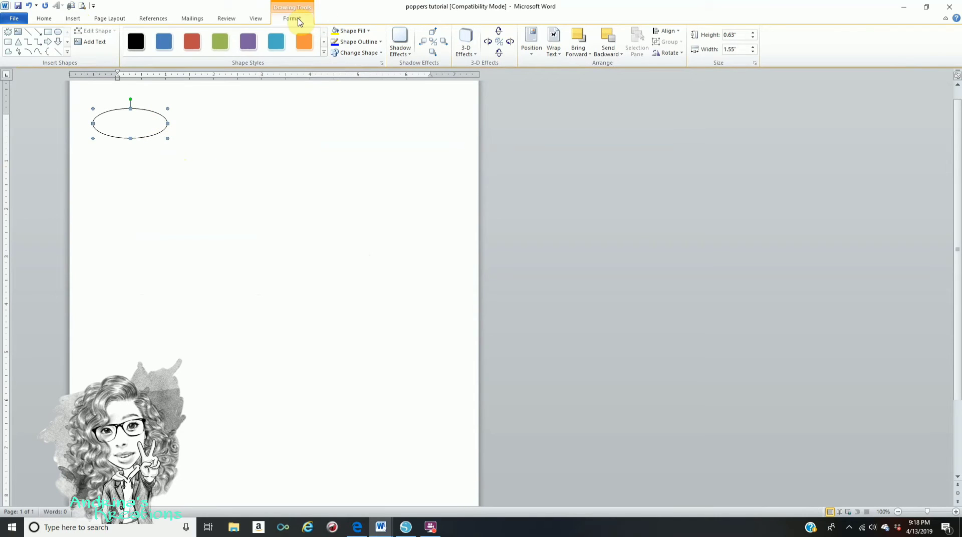
- Set the oval's height and width both to 1.5" to make it a circle, then deselect it
left_click(743, 35)
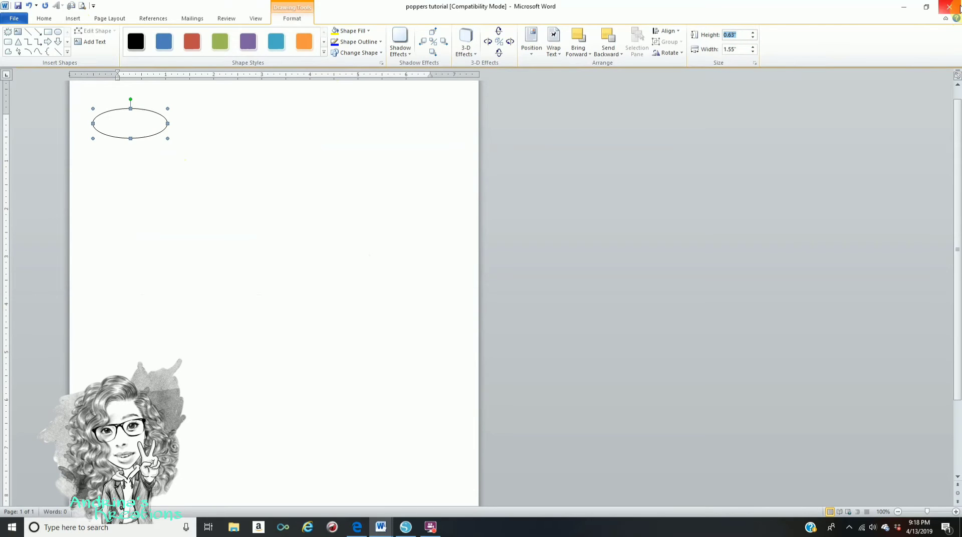
type("1.5")
key("Return")
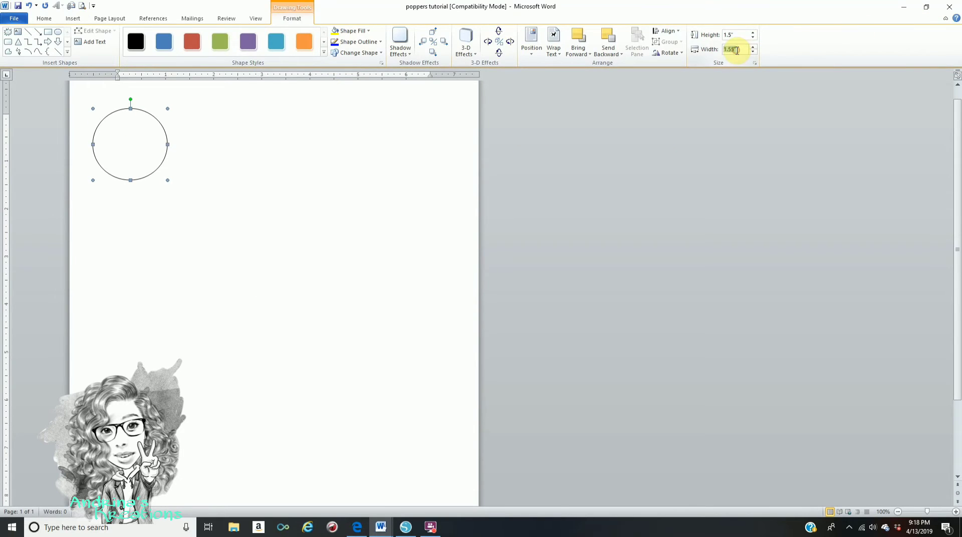
type("4.5")
key("Return")
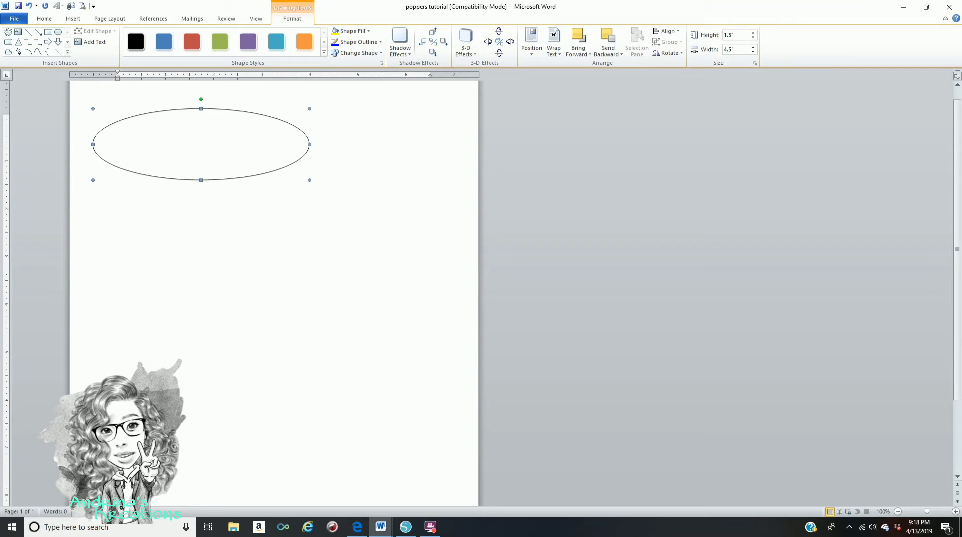
left_click(736, 50)
type("1.5")
key("Return")
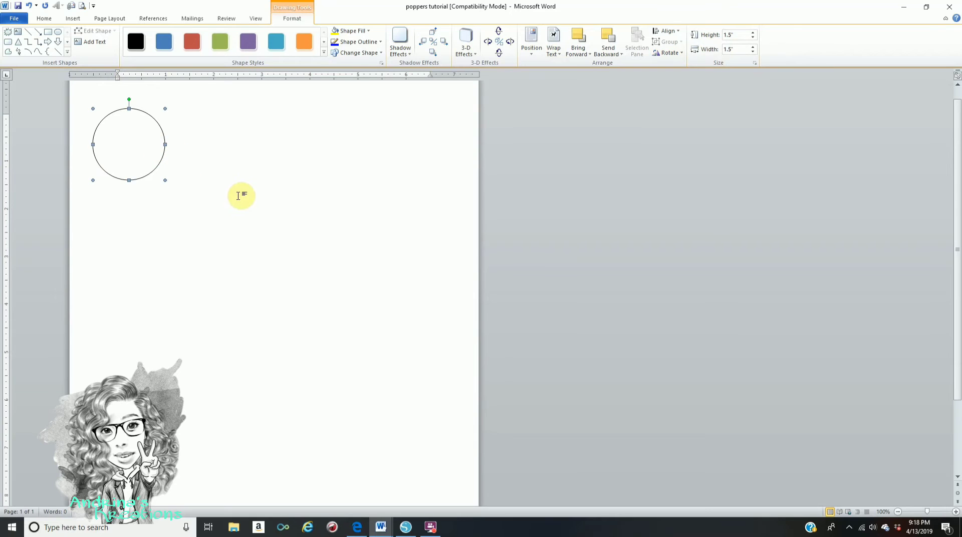
left_click(243, 171)
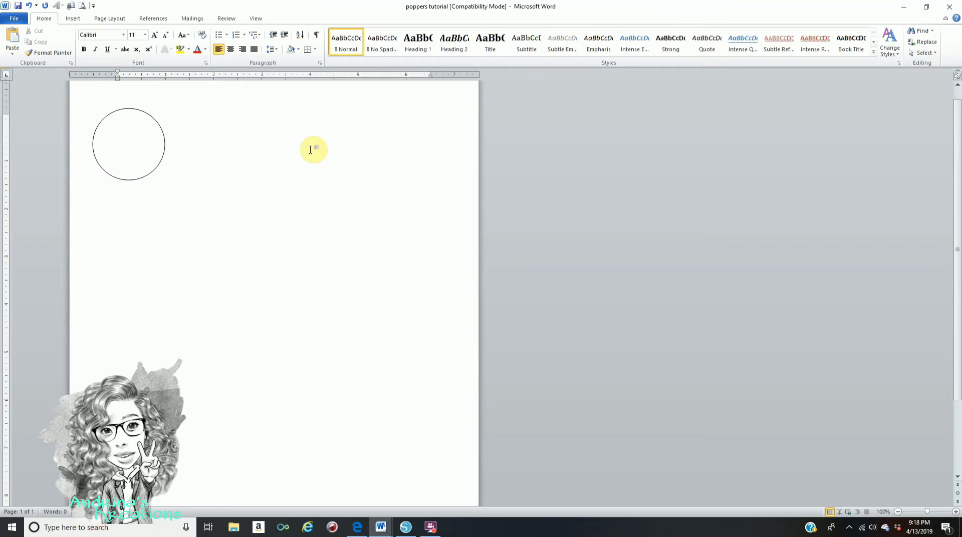
- Draw a rectangle about 1.37" high and 1.91" wide beside the circle
left_click(73, 18)
left_click(147, 40)
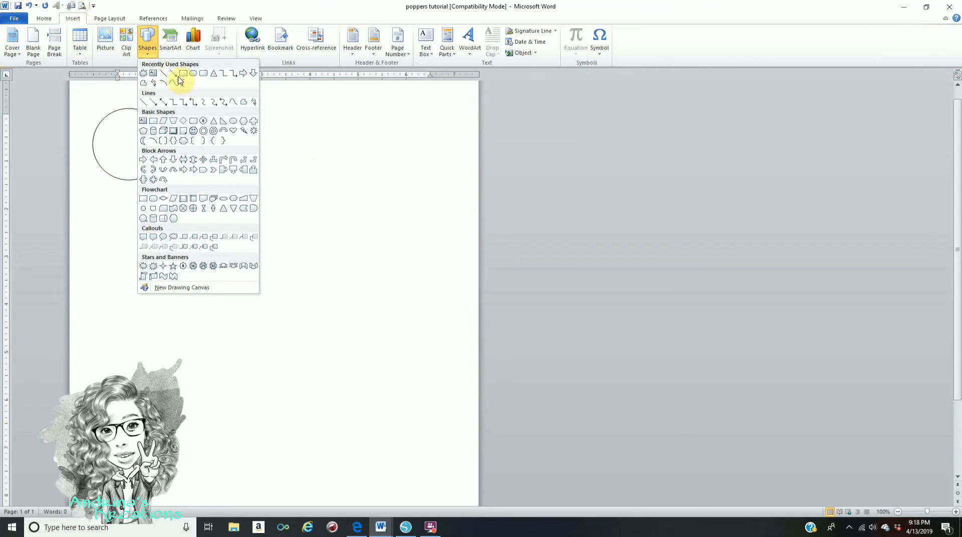
left_click(186, 79)
left_click_drag(196, 134, 289, 200)
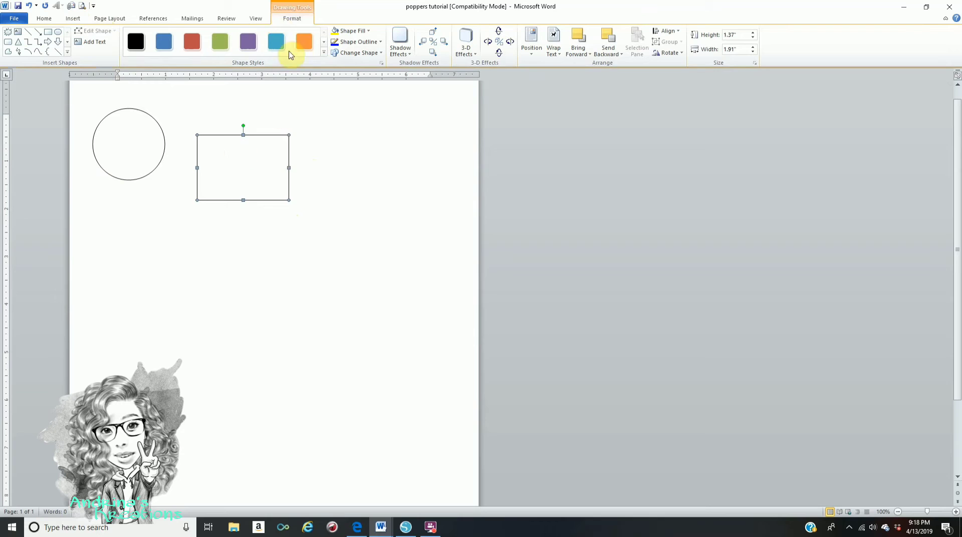
- Set the rectangle's height to 3.64" and its width to 4.95", then deselect it
left_click(737, 34)
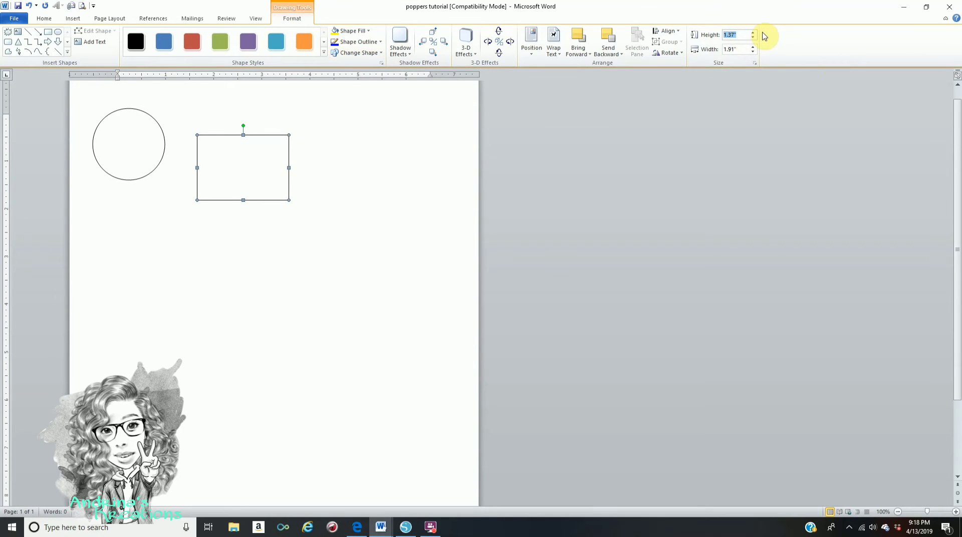
type("3")
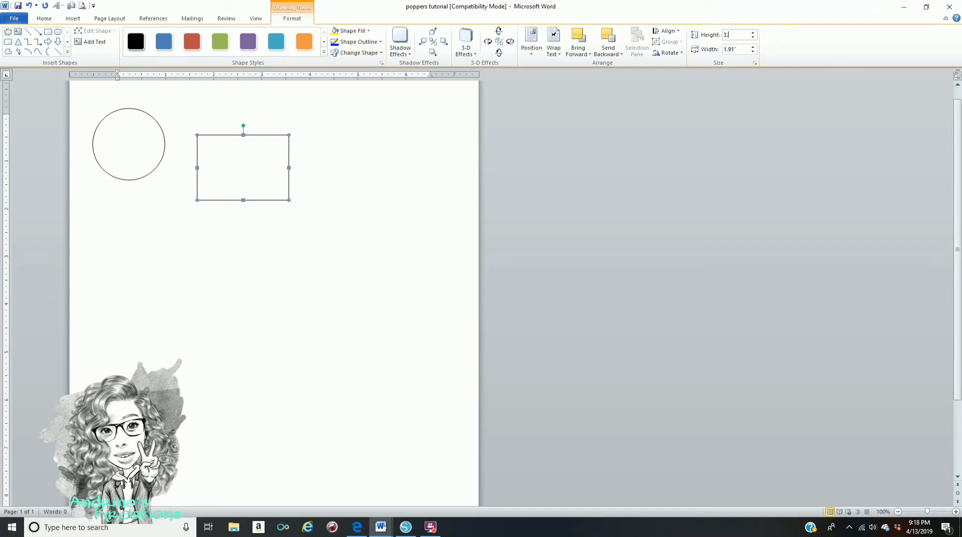
type(".64")
key("Return")
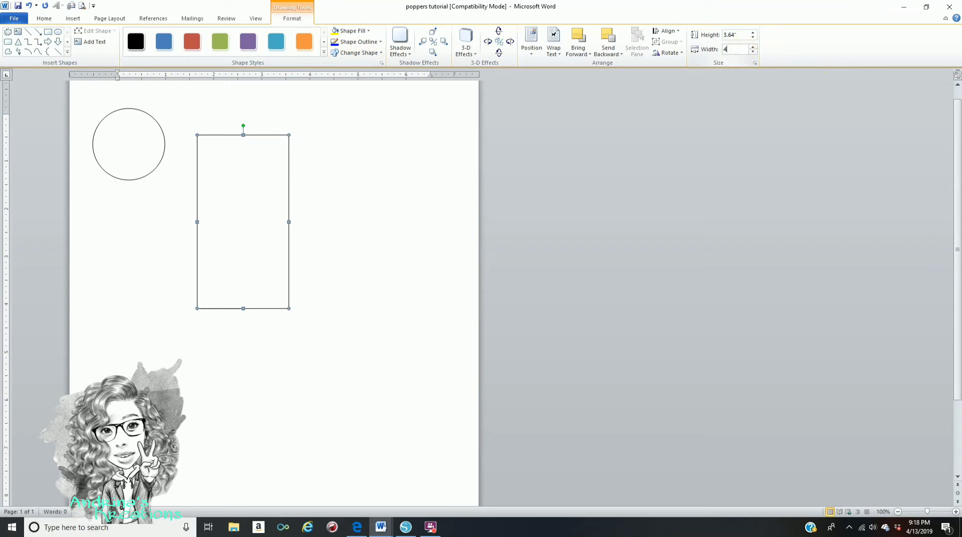
key("Return")
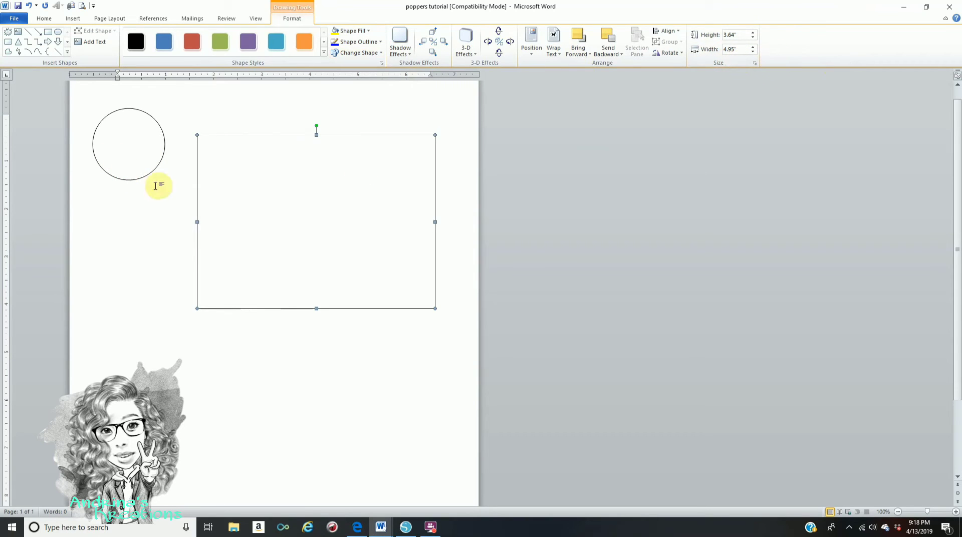
left_click(307, 397)
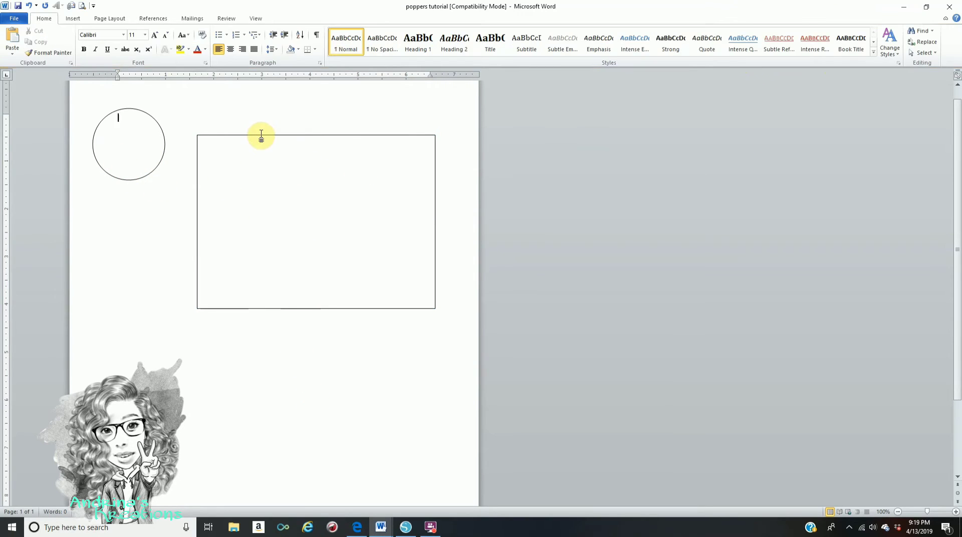
- Move the rectangle down toward the page's left margin and place the circle above its right half
left_click(264, 136)
mouse_move(243, 173)
left_mouse_down()
mouse_move(198, 206)
mouse_move(179, 200)
mouse_move(165, 155)
mouse_move(316, 138)
left_mouse_up()
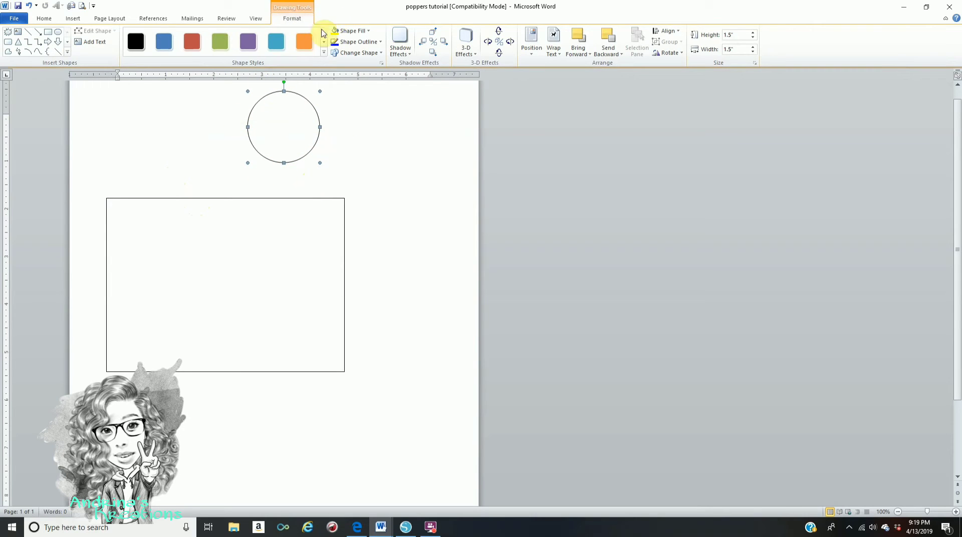
left_click(350, 32)
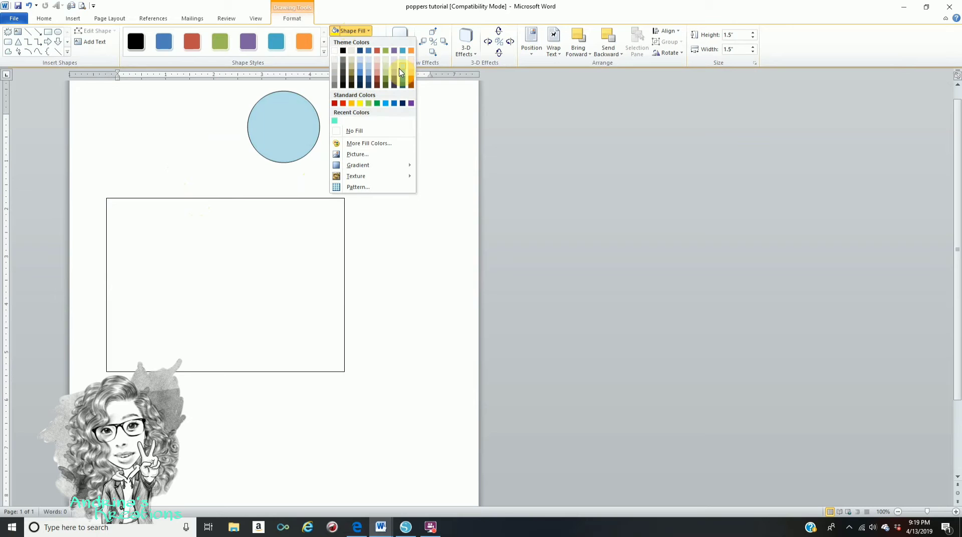
left_click(370, 145)
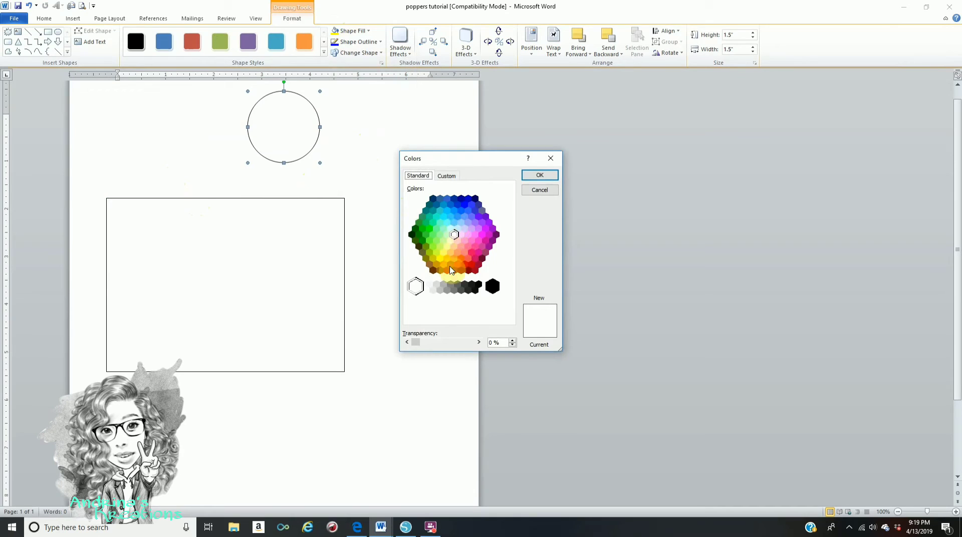
left_click(551, 160)
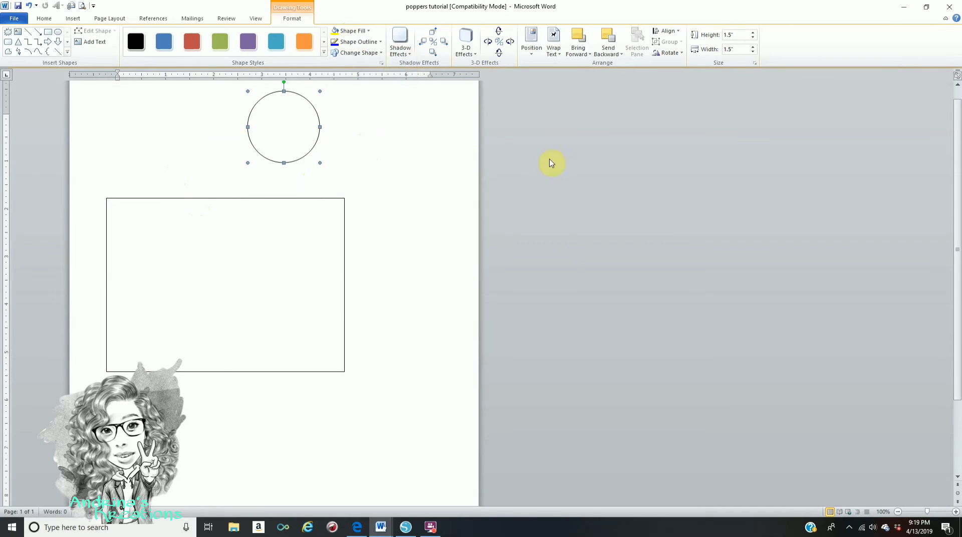
- Fill the circle with the picture 03d59f68a0fc74b9ed1e21a8cbd0aea4 from the 80s theme folder
left_click(355, 32)
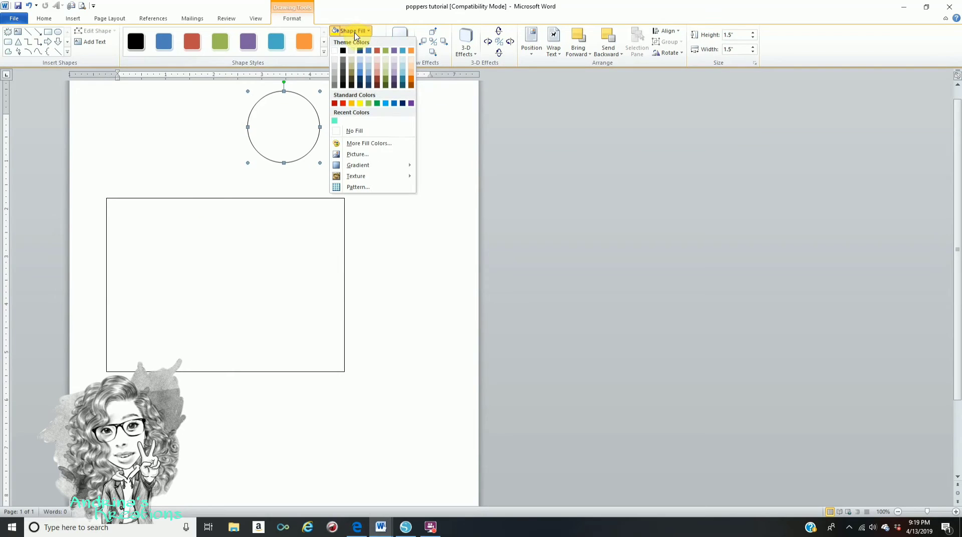
left_click(364, 157)
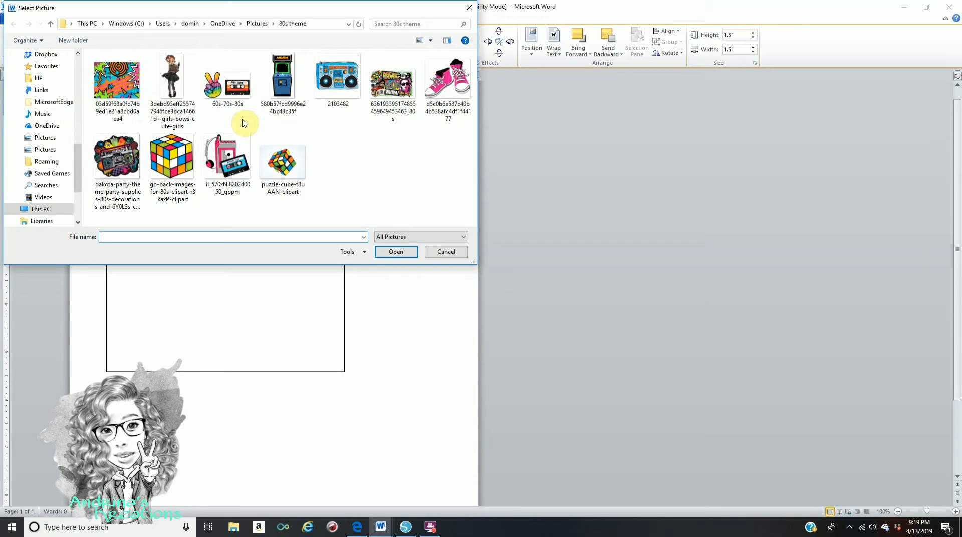
left_click(117, 83)
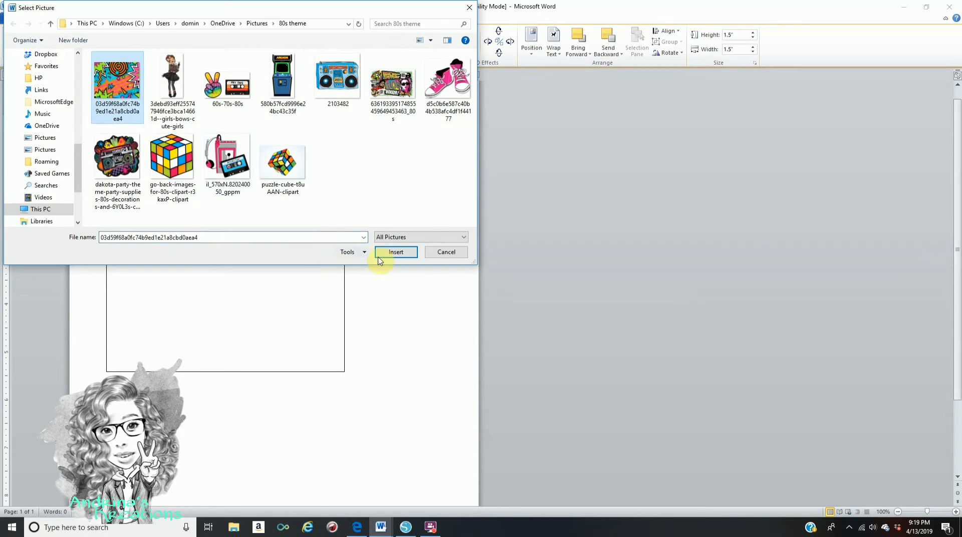
left_click(394, 252)
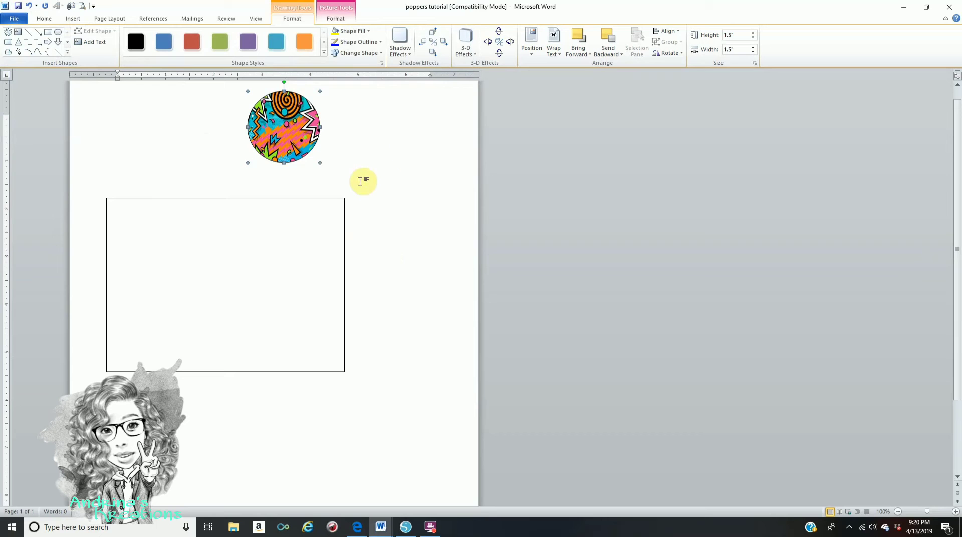
- Switch to the Edge browser and search Bing Images for 80s backgrounds
left_click(356, 530)
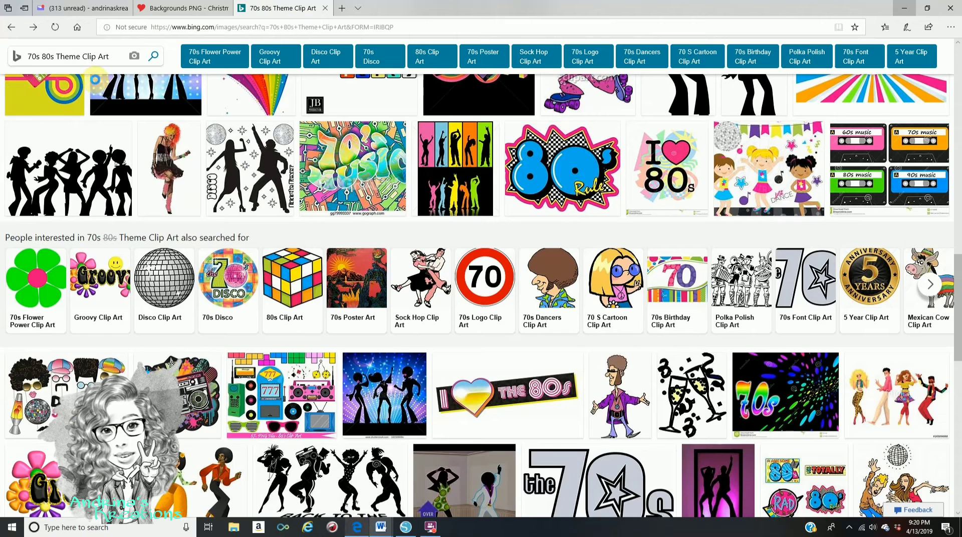
scroll(104, 57, "up", 10)
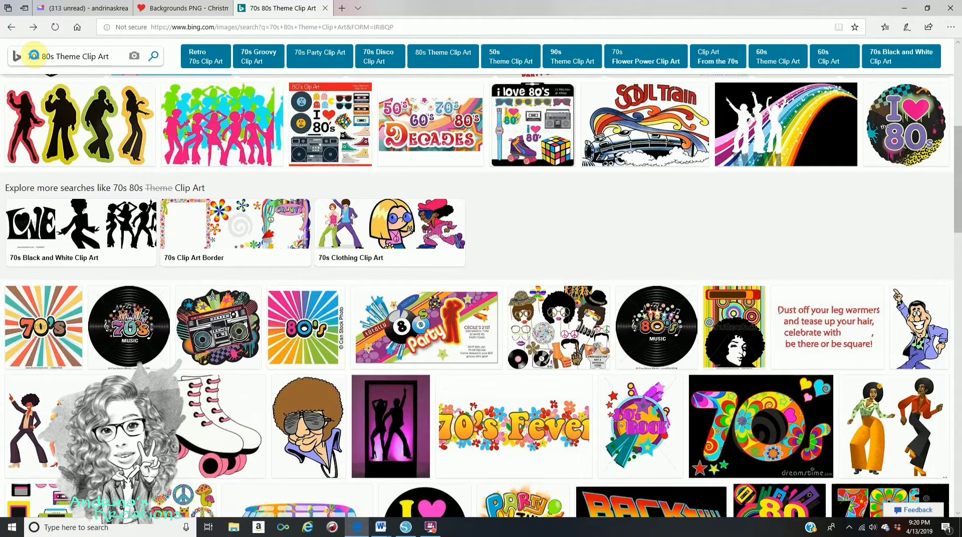
left_click(104, 57)
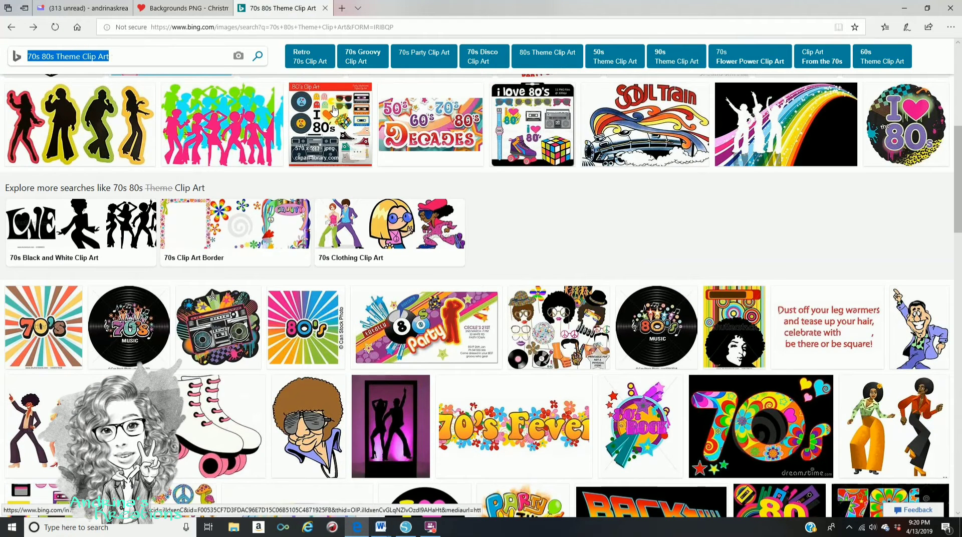
type("80s backgr")
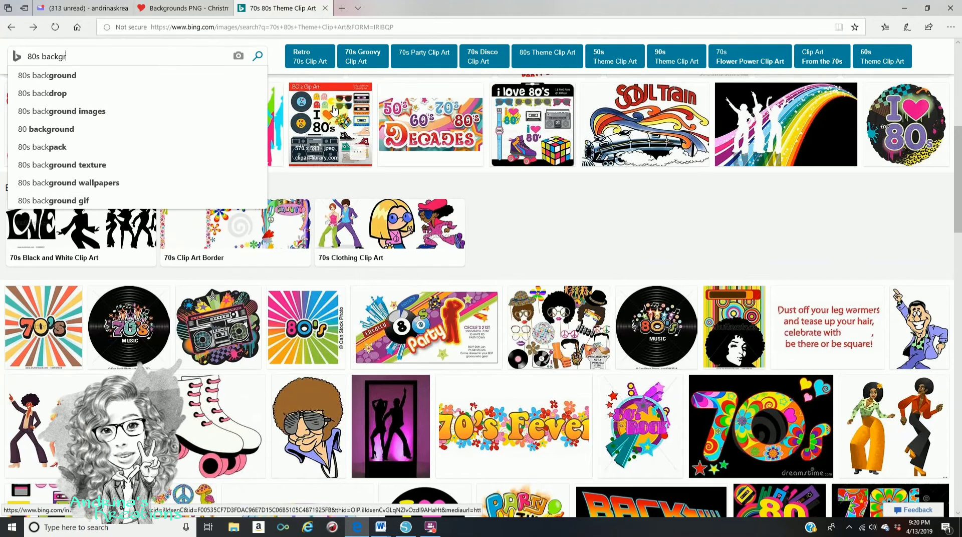
type("ounds")
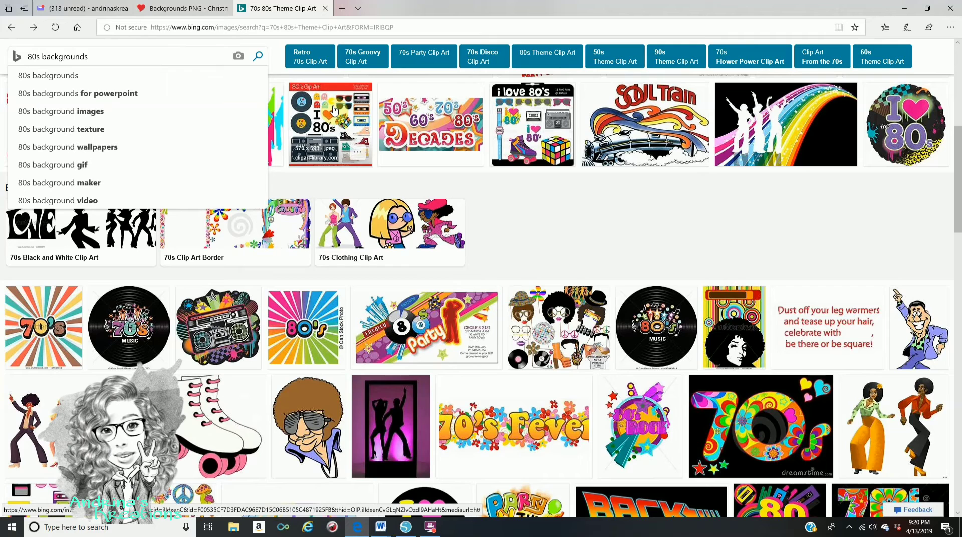
key("Return")
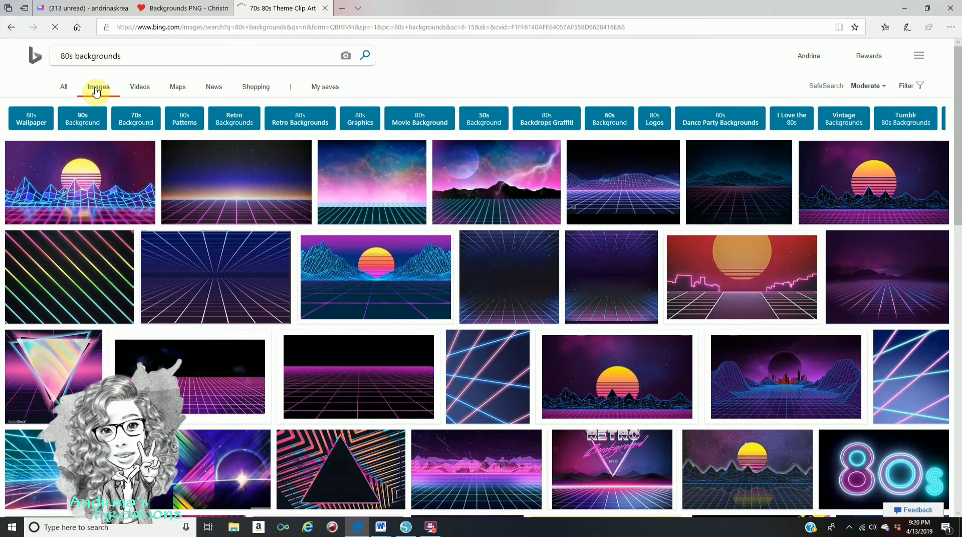
- Open the colourful cassette tape wallpaper from the image results and save it as JPEG 366965 in the 80s theme folder
scroll(556, 278, "down", 10)
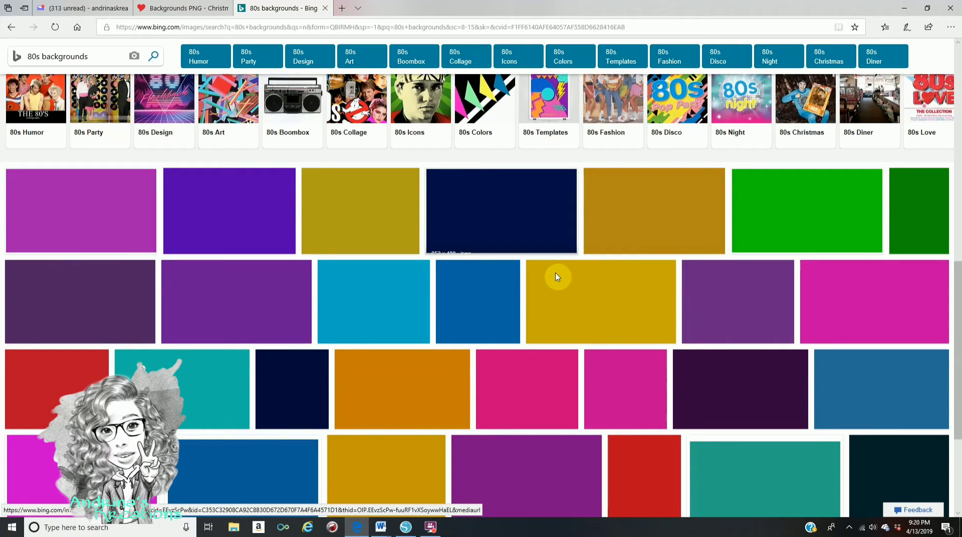
scroll(557, 277, "down", 3)
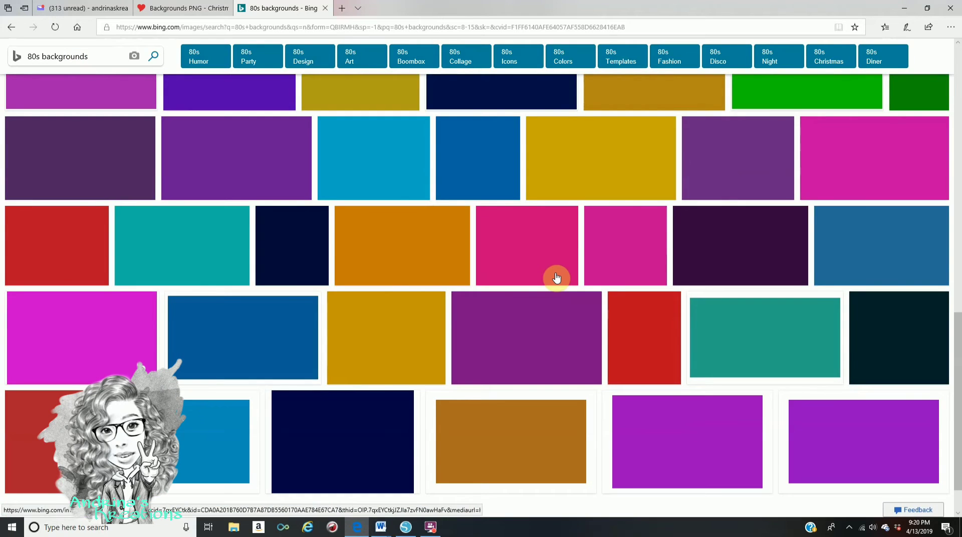
scroll(556, 277, "down", 5)
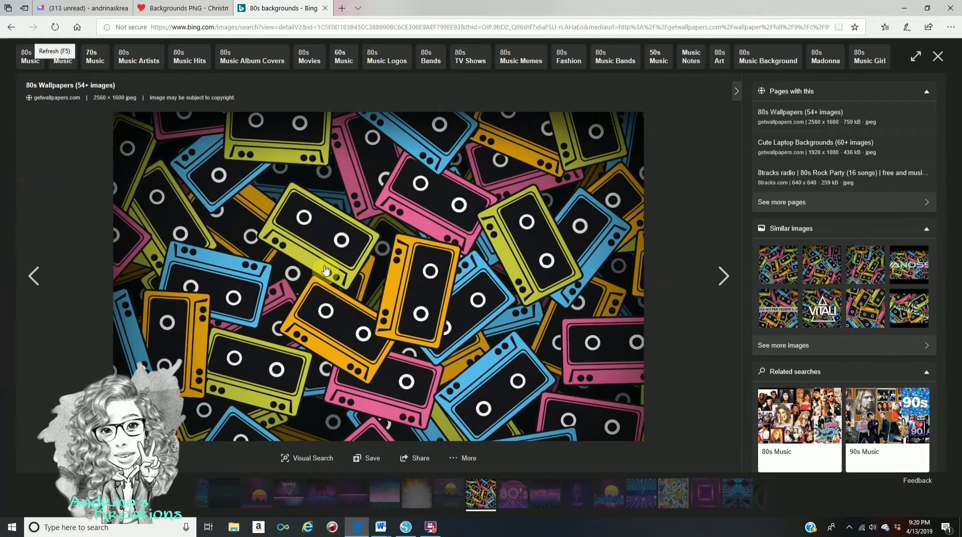
right_click(324, 150)
left_click(322, 172)
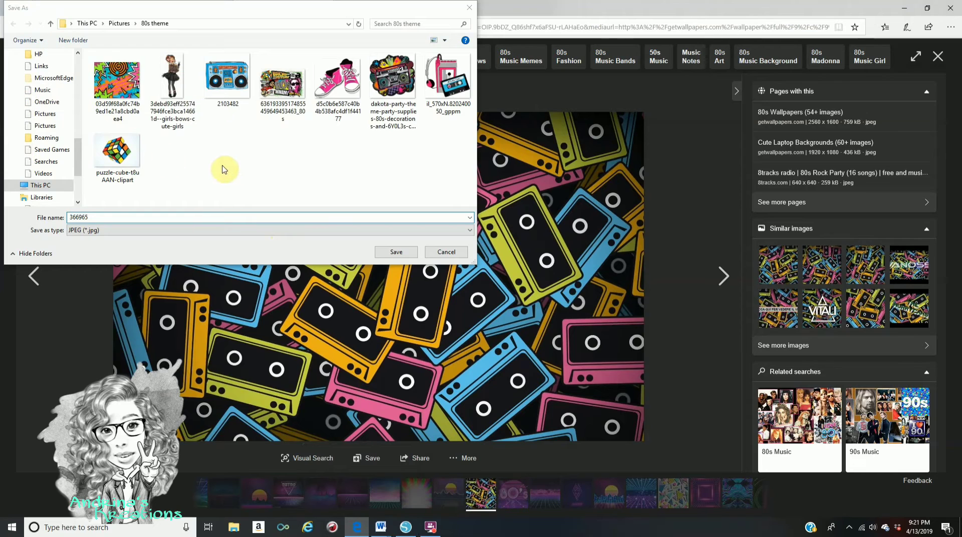
left_click(397, 253)
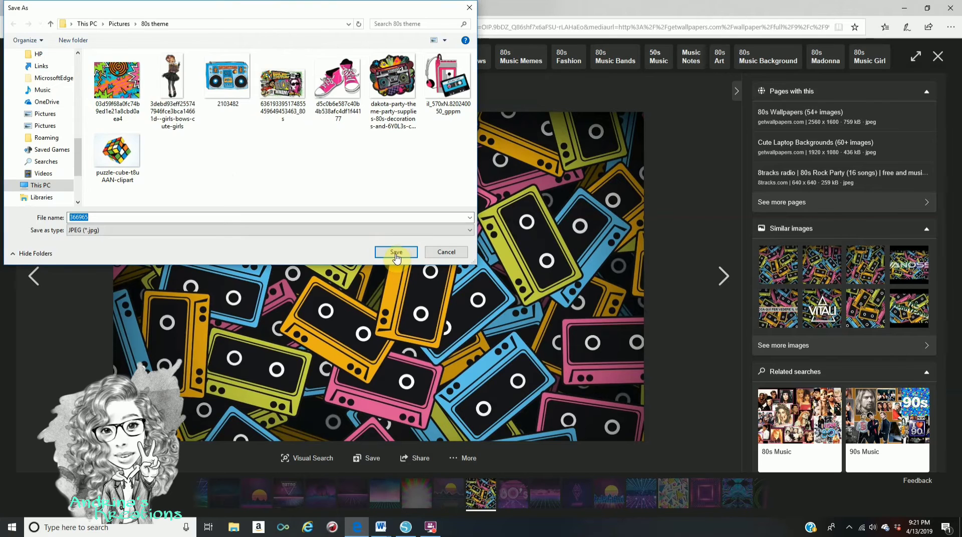
left_click(396, 253)
- Switch back to the poppers tutorial document in Word and fill the rectangle with the picture 03d59f68a0fc74b9ed1e21a8cbd0aea4
mouse_move(382, 527)
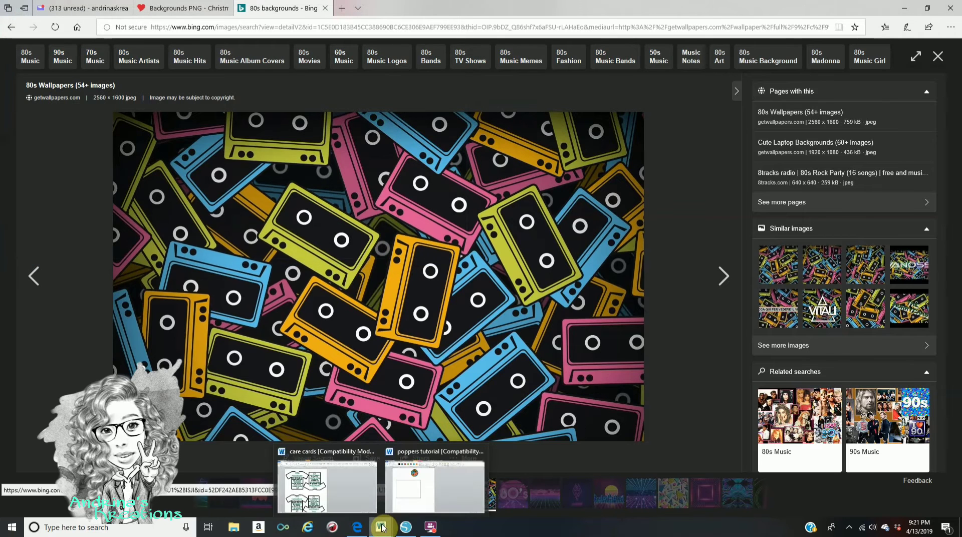
left_click(406, 489)
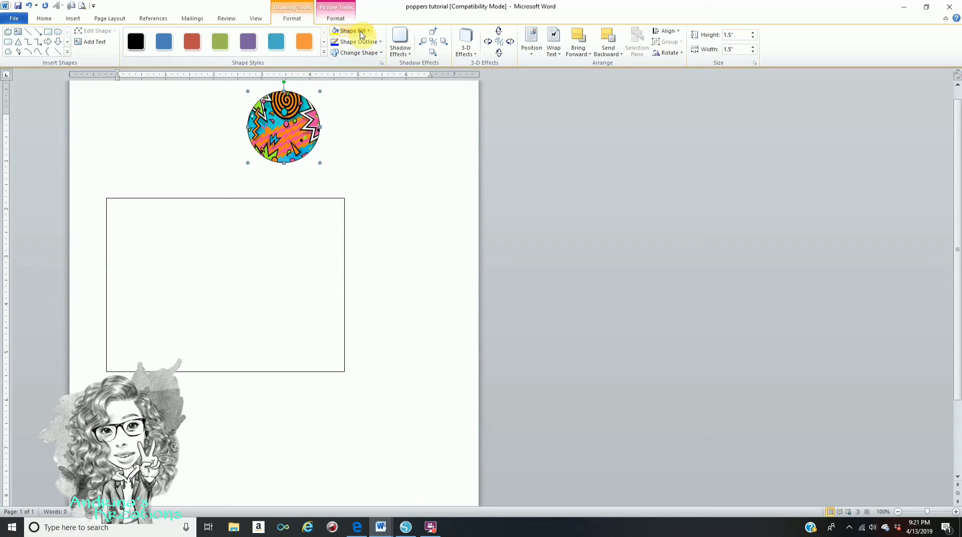
left_click(432, 189)
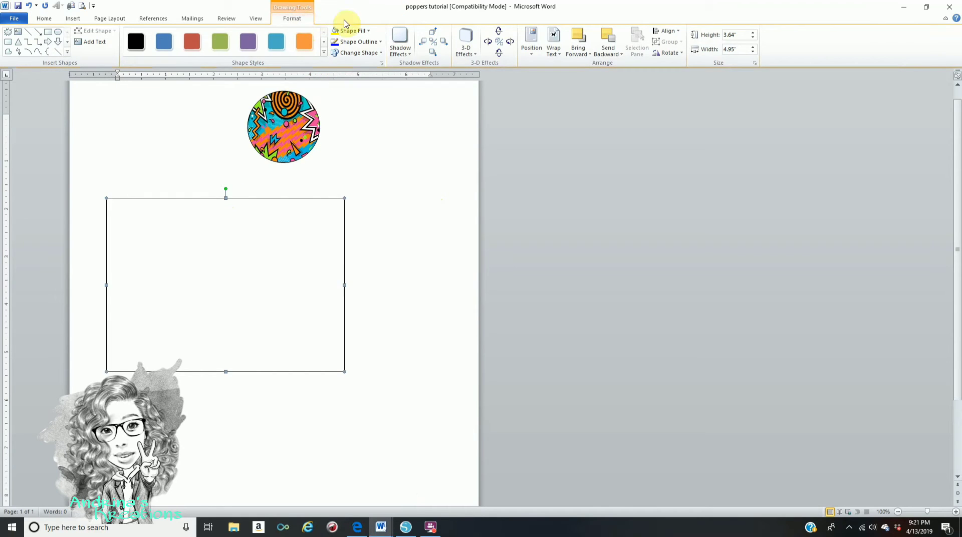
left_click(354, 32)
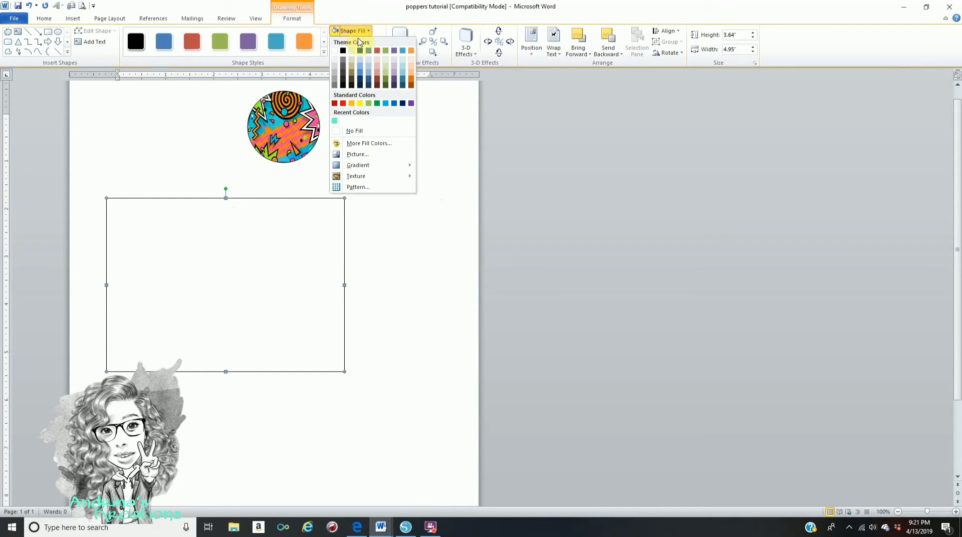
left_click(363, 155)
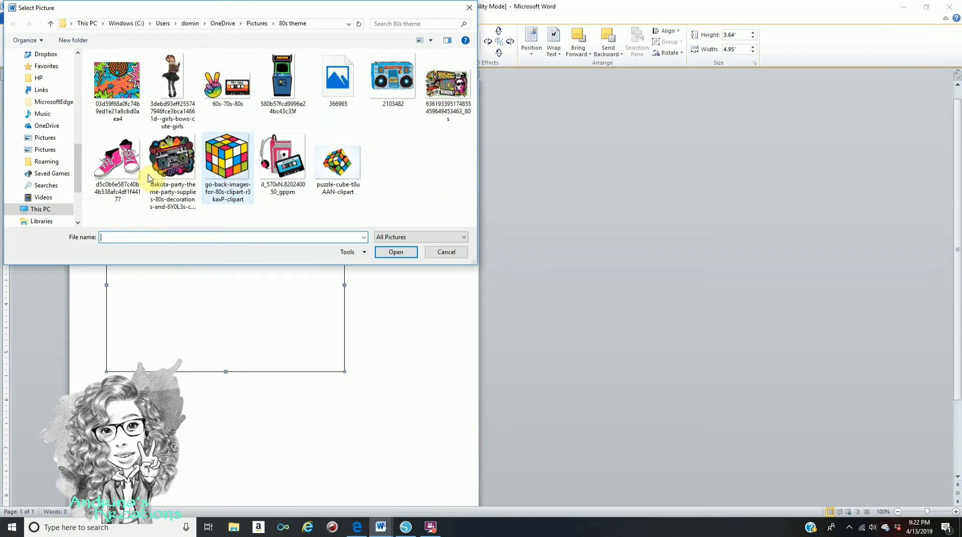
left_click(126, 90)
left_click(395, 252)
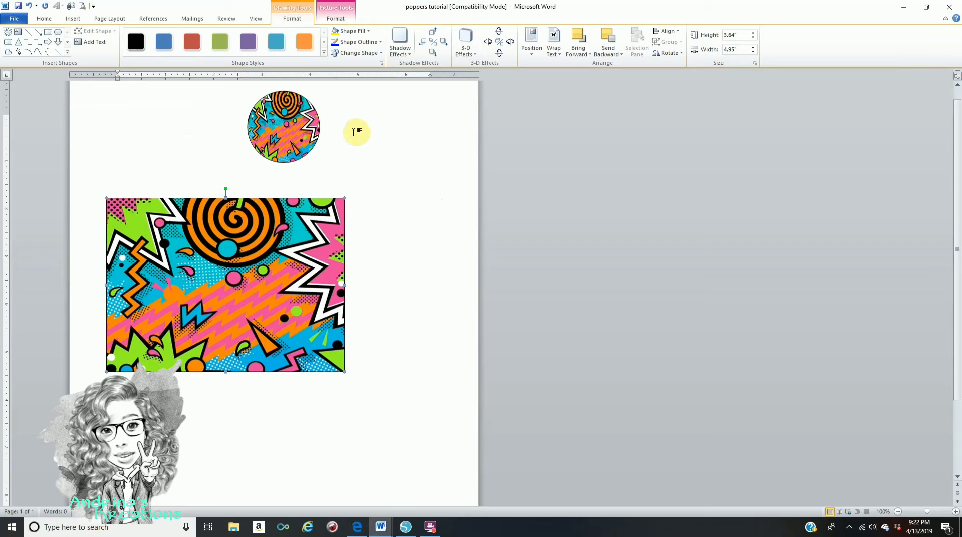
- Move the circle slightly down toward the rectangle and draw an explosion shape about 0.92" high and 0.9" wide over its centre
left_click_drag(292, 117, 333, 142)
left_click(182, 145)
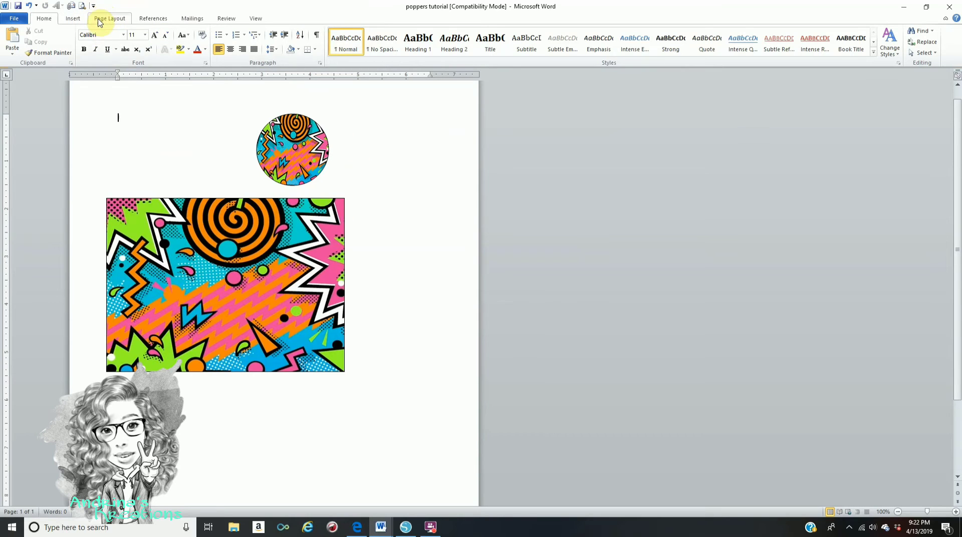
left_click(73, 19)
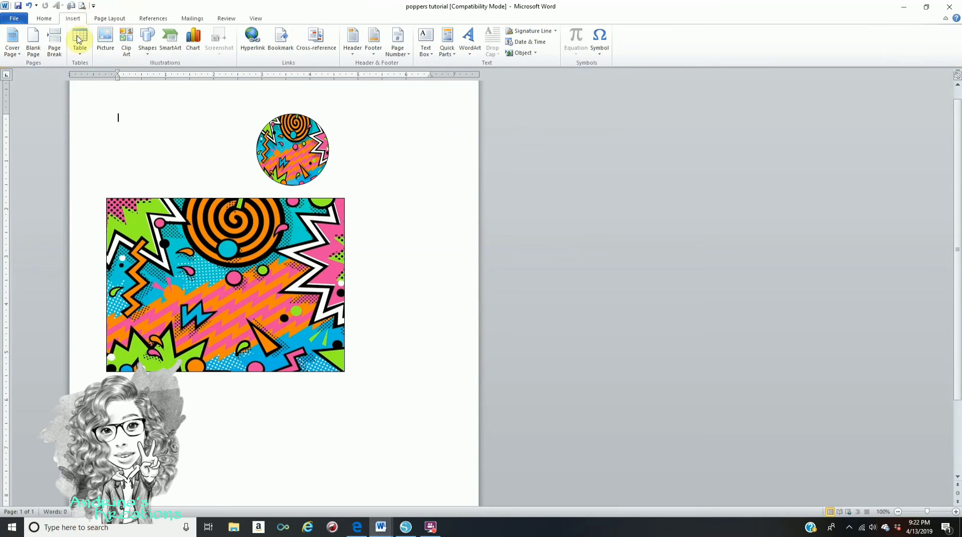
left_click(147, 42)
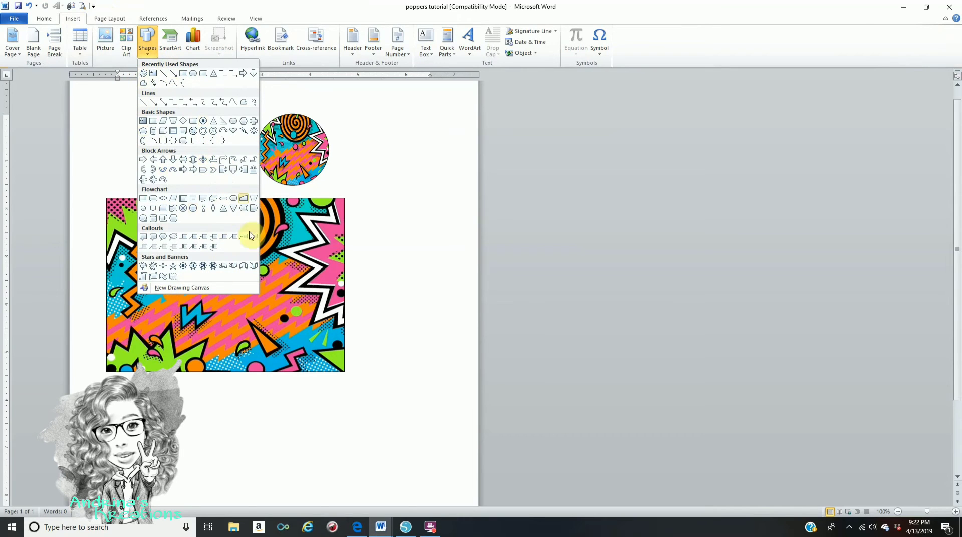
left_click(144, 74)
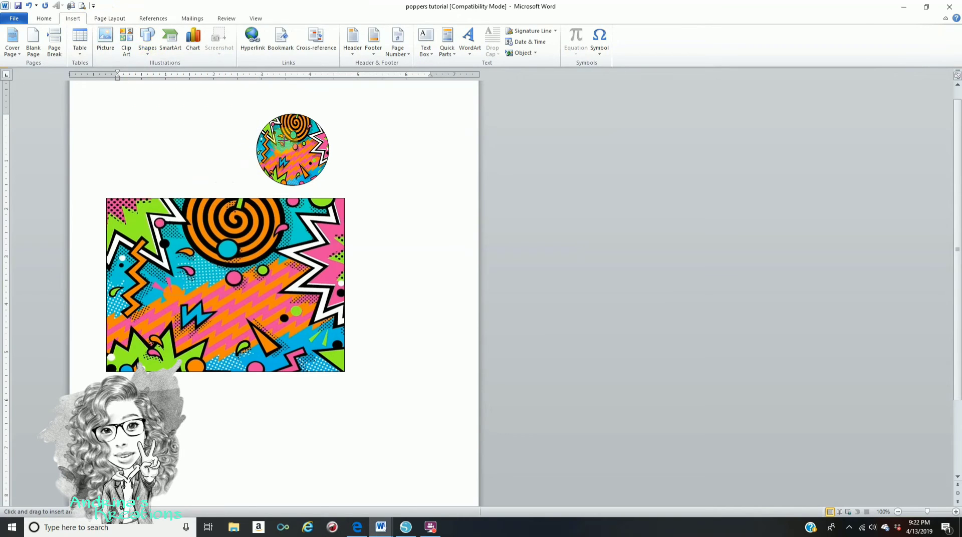
mouse_move(276, 136)
left_mouse_down()
mouse_move(319, 165)
mouse_move(294, 151)
mouse_move(305, 175)
left_mouse_up()
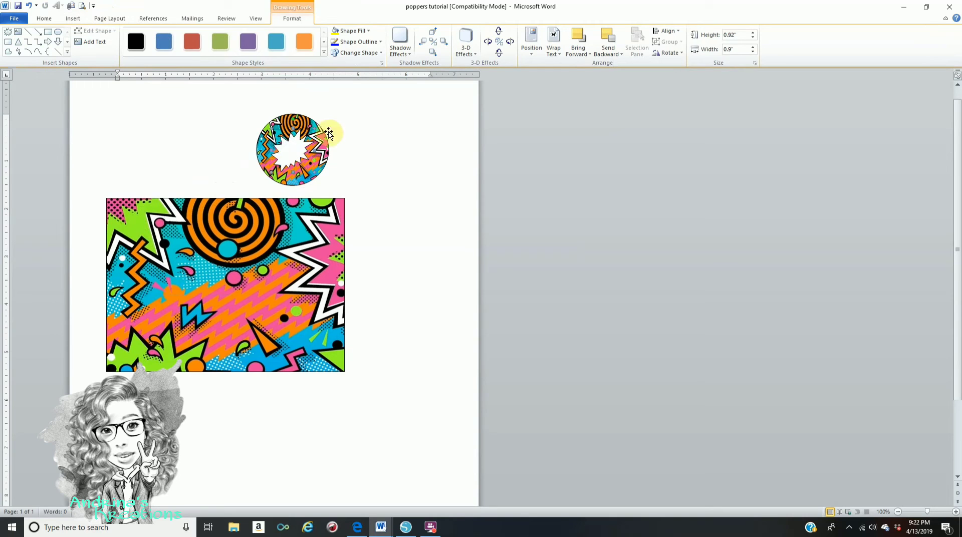
- Fill the explosion shape inside the circle with standard yellow
left_click(333, 106)
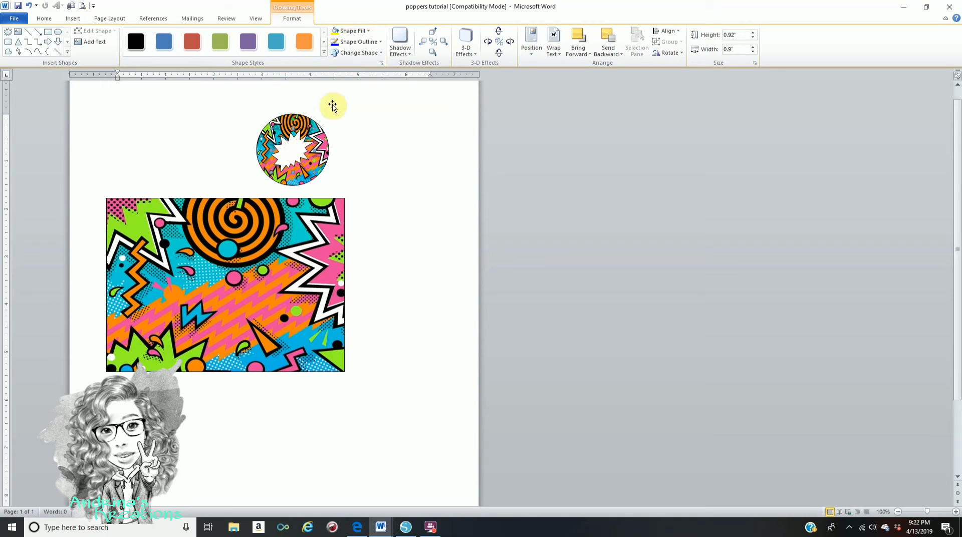
left_click(357, 32)
left_click(363, 102)
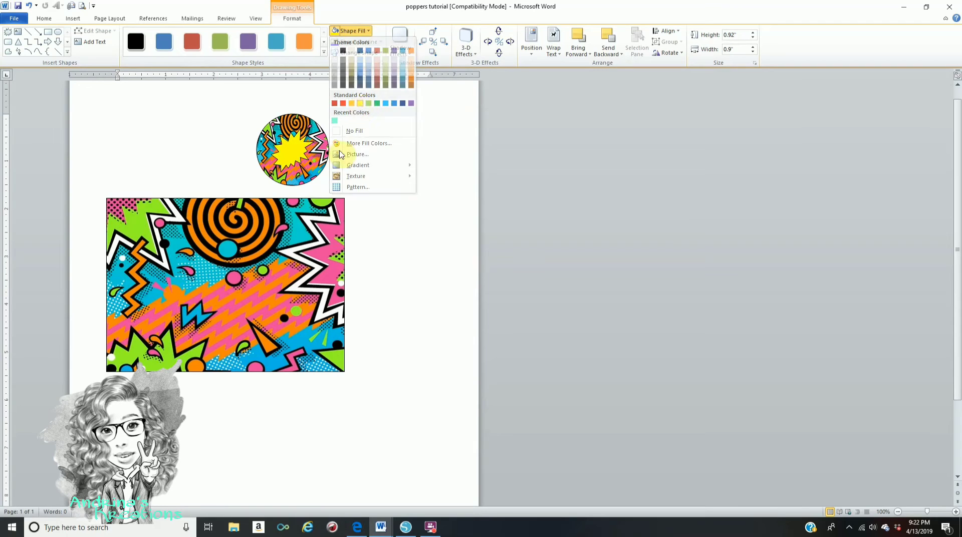
left_click(320, 156)
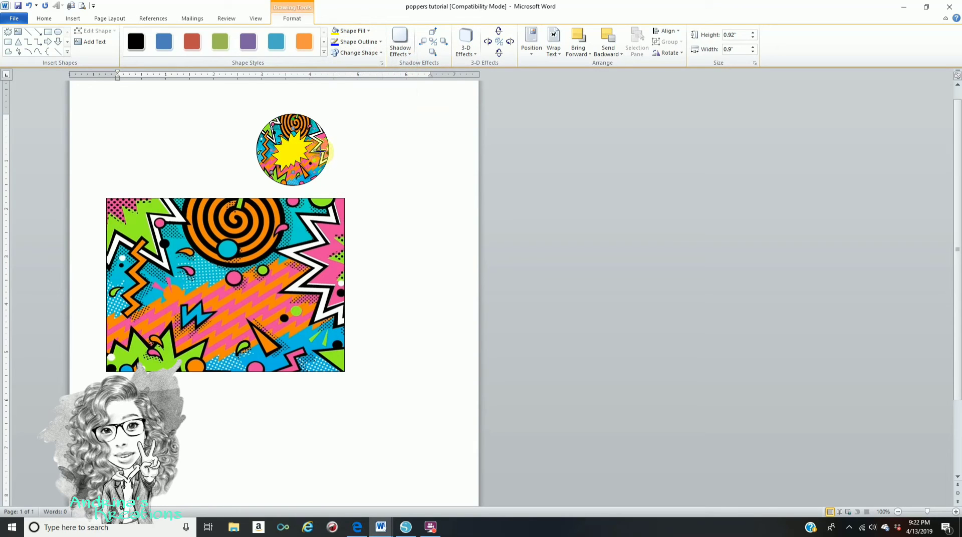
- Enlarge the yellow explosion shape to about 1.15" high and 1.2" wide within the circle, and deselect it
left_click_drag(329, 153, 329, 150)
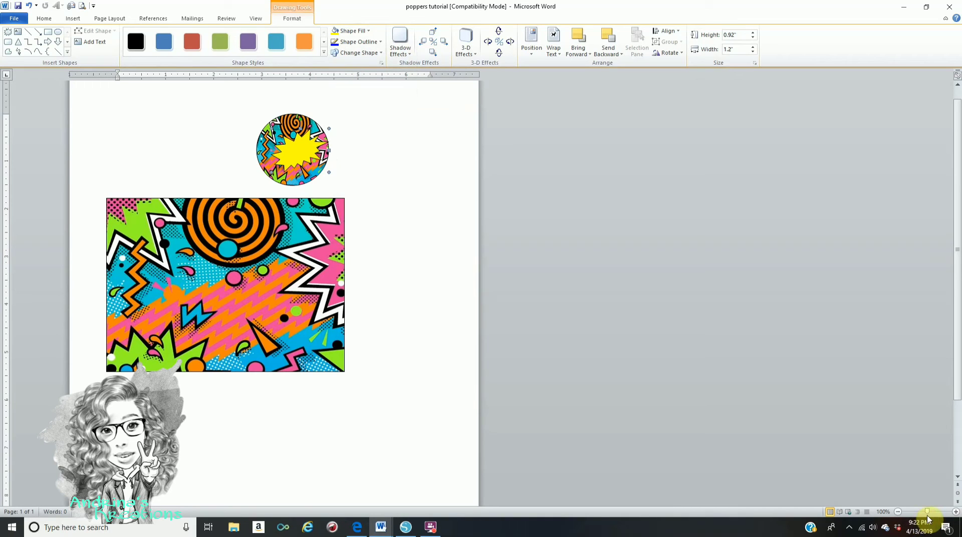
left_click_drag(927, 513, 929, 512)
left_click_drag(494, 188, 510, 170)
left_click_drag(509, 206, 509, 246)
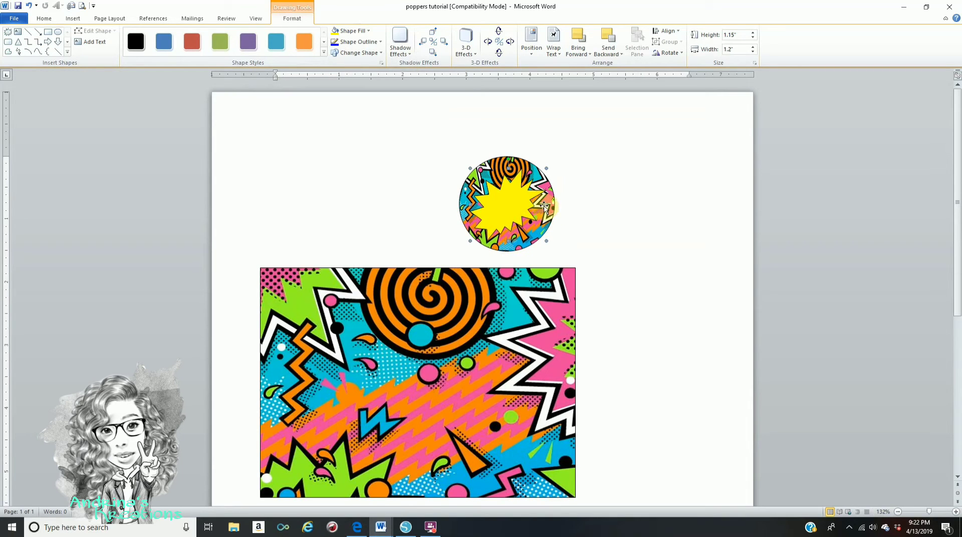
left_click(597, 199)
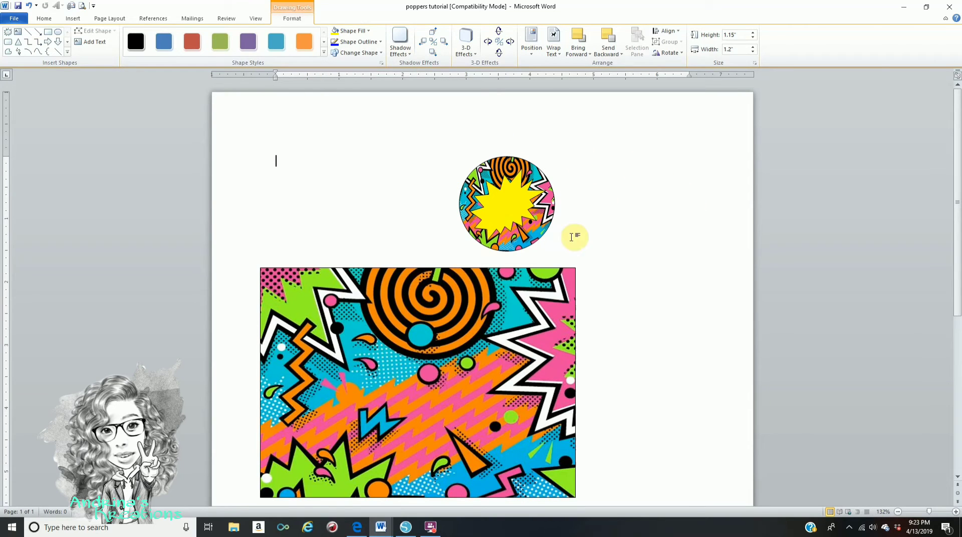
left_click(426, 135)
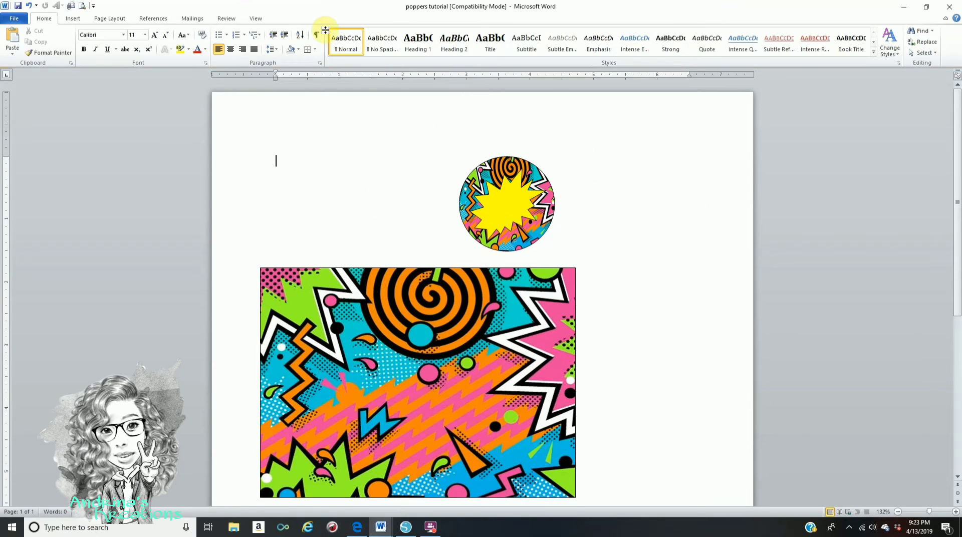
- Start a new WordArt in the first plain outline style and clear its placeholder text
left_click(73, 18)
left_click(469, 43)
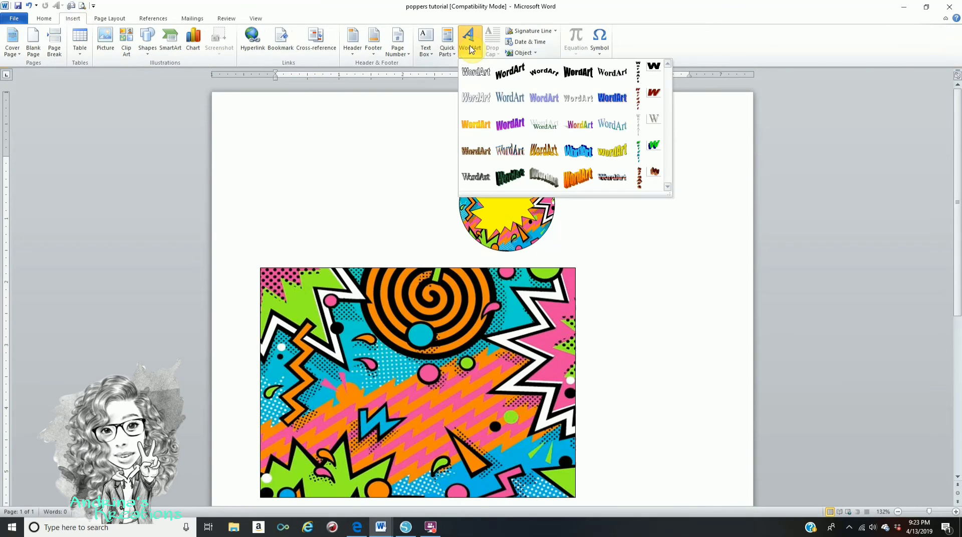
left_click(479, 73)
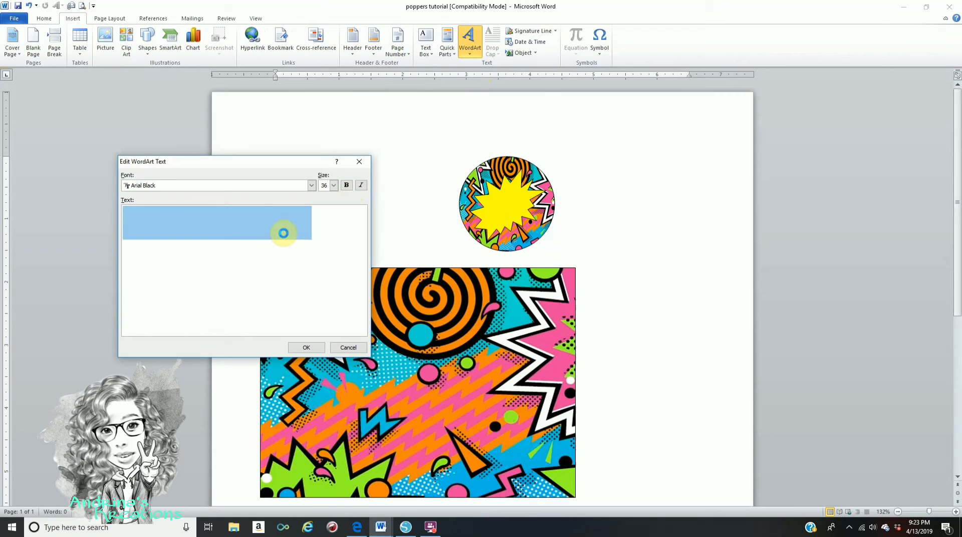
key("Delete")
- Try the Amelisa, Brush Script MT and Broadway fonts for the WordArt text
left_click(309, 187)
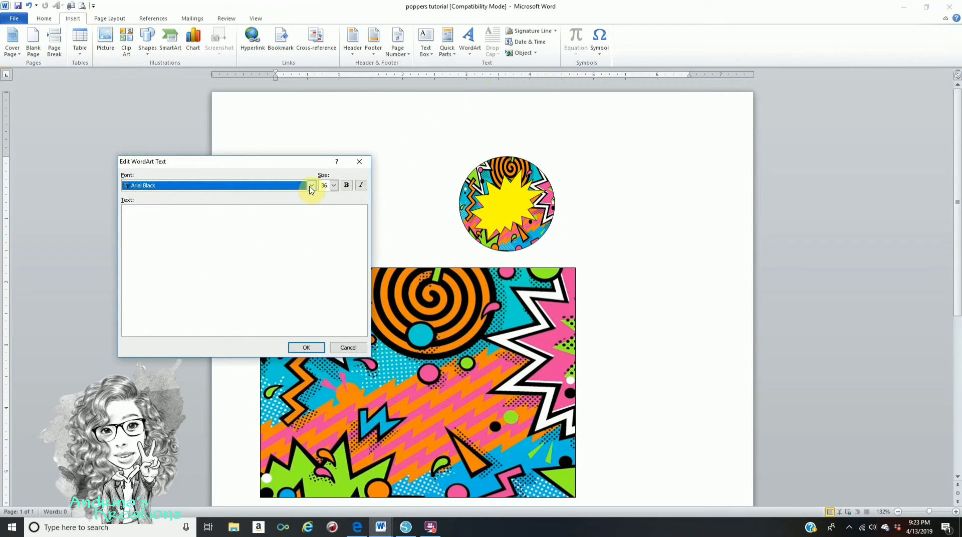
left_click(307, 186)
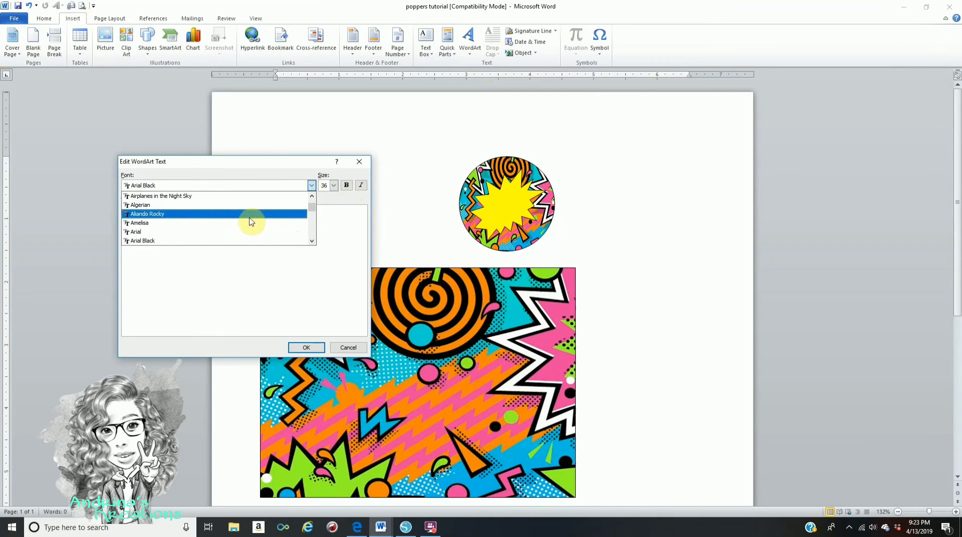
left_click(237, 227)
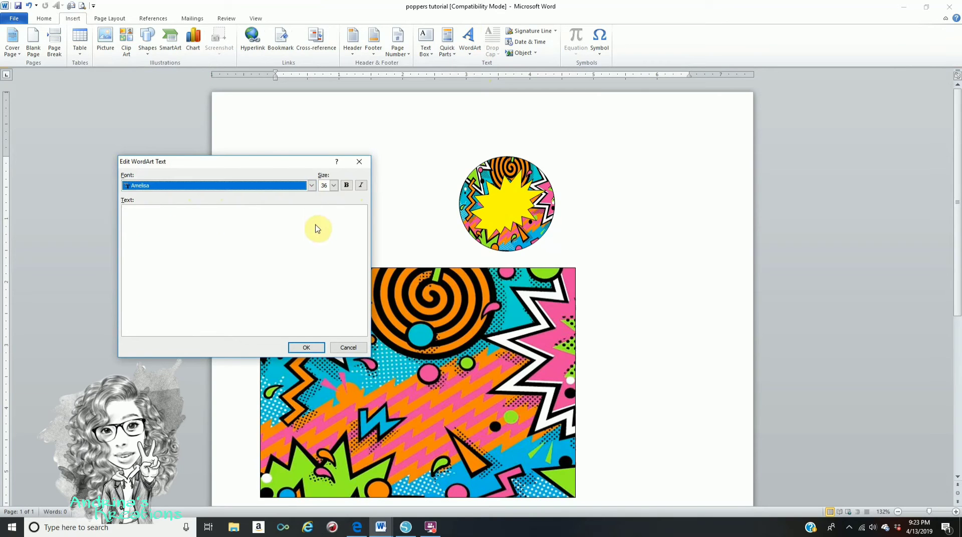
left_click(313, 186)
scroll(271, 224, "down", 3)
scroll(271, 224, "down", 8)
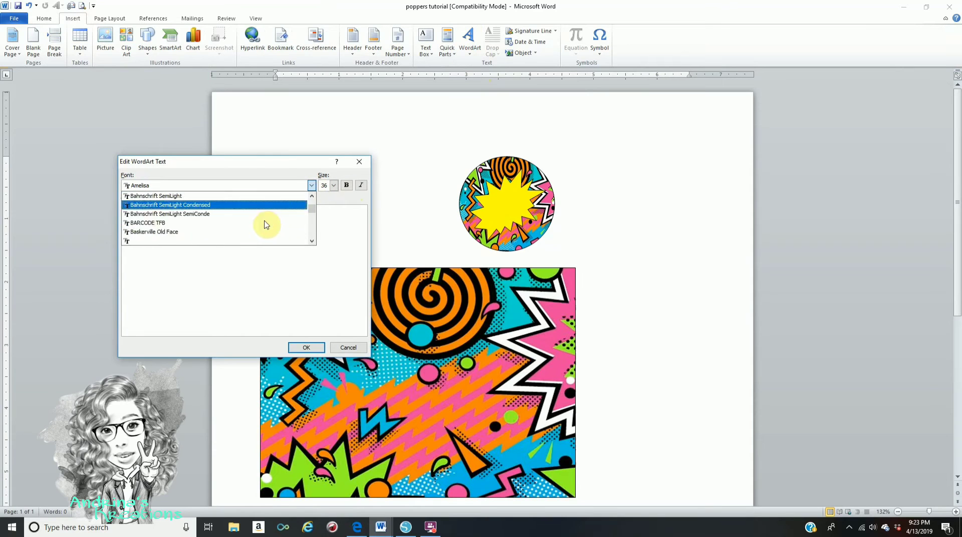
scroll(264, 224, "down", 4)
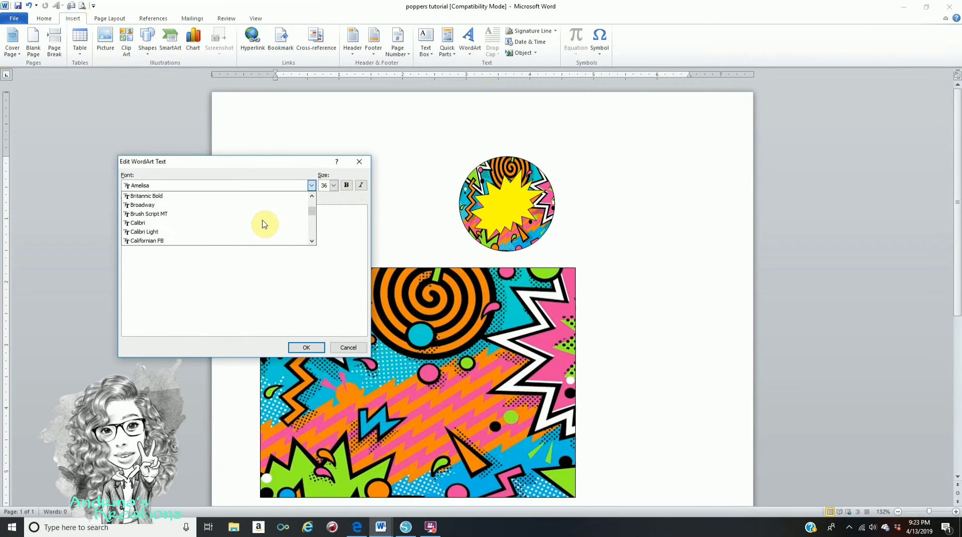
left_click(246, 216)
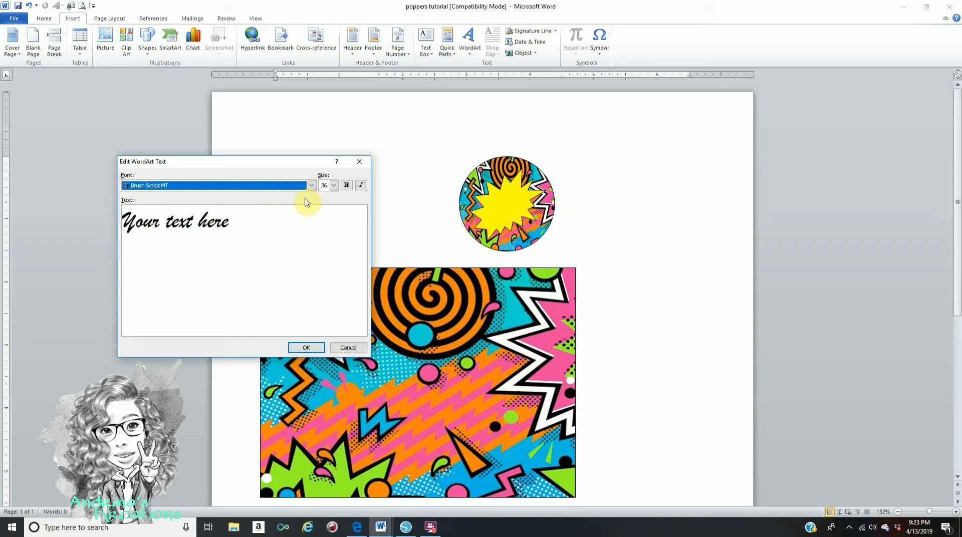
left_click(312, 185)
left_click(286, 207)
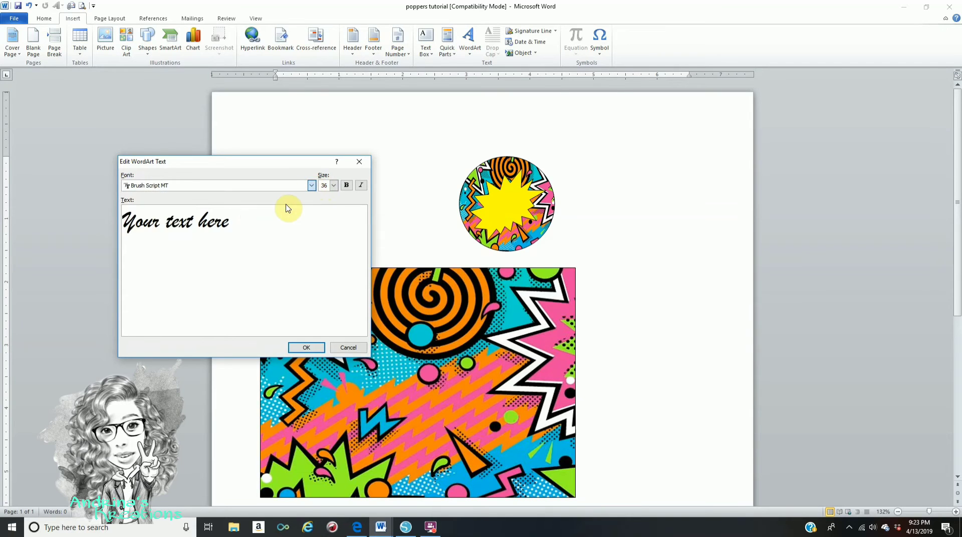
- Set the WordArt font to Cheeseburger and insert three lines: the birthday person's first name, "50th" and "birthday"
left_click(312, 186)
scroll(284, 224, "down", 1)
scroll(284, 226, "down", 4)
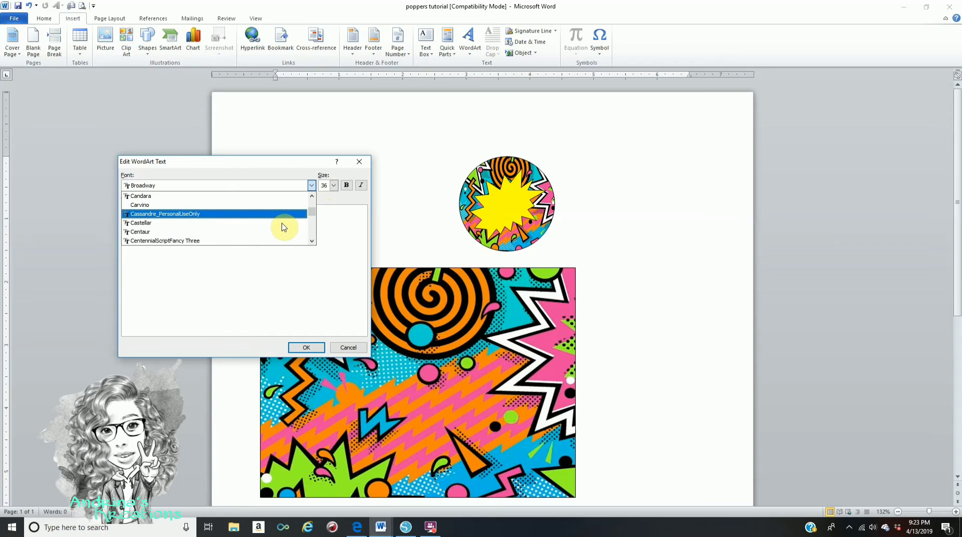
left_click(275, 215)
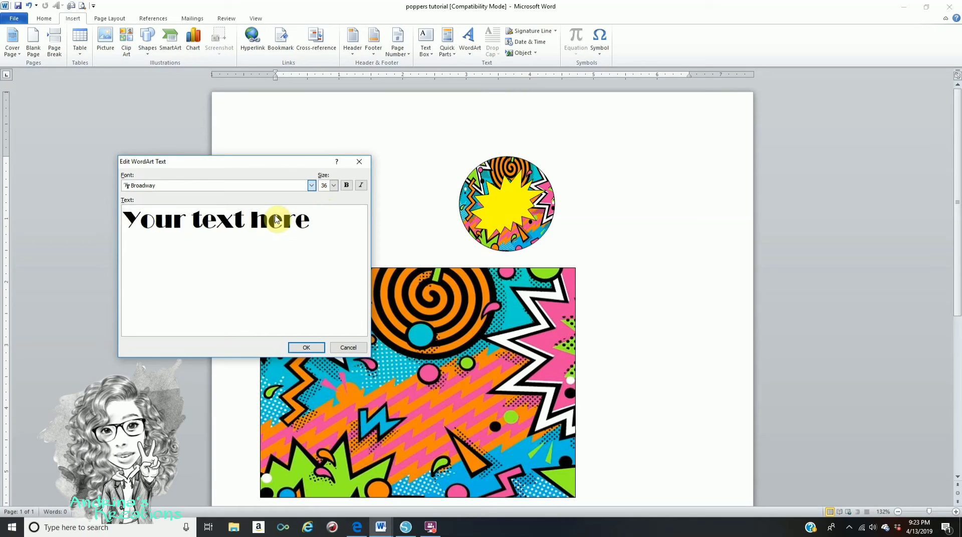
left_click_drag(264, 219, 125, 232)
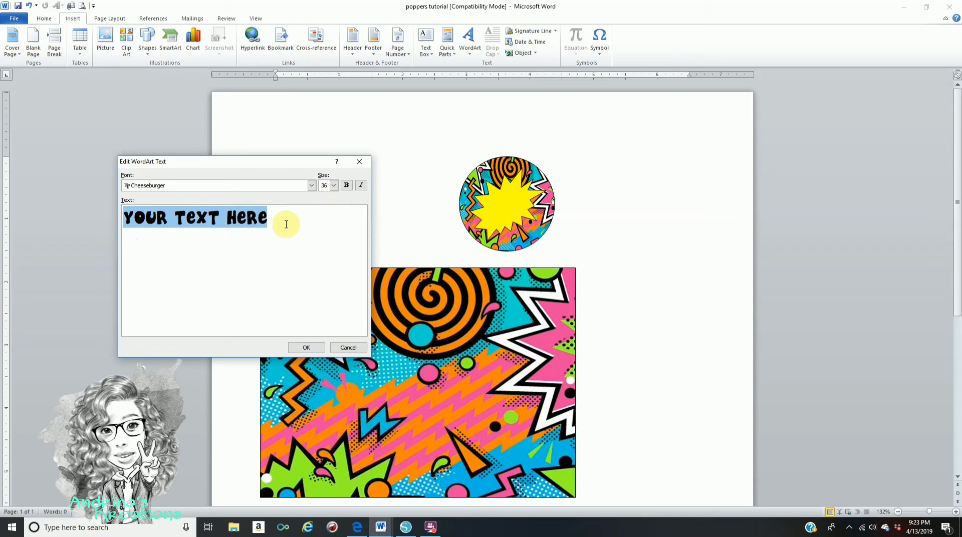
type("maggie")
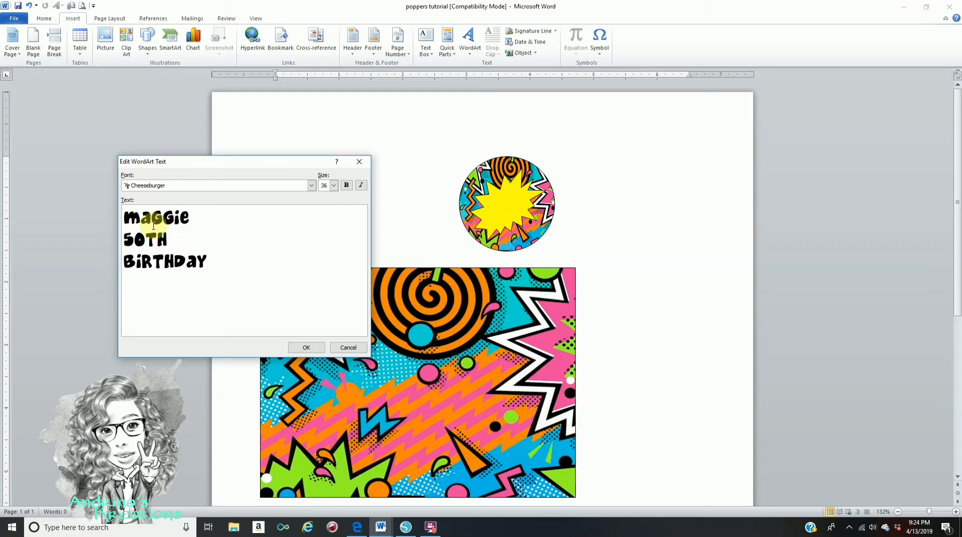
left_click(317, 349)
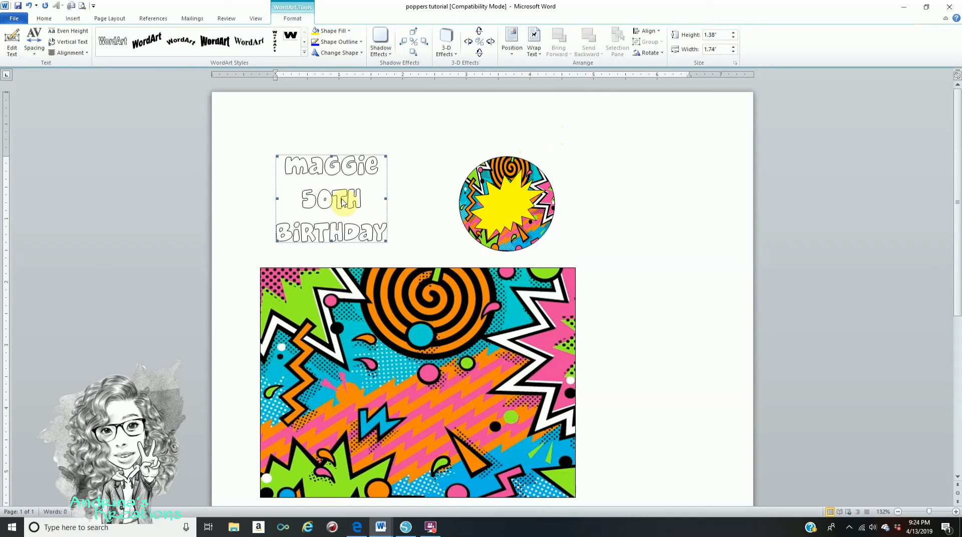
- Set the birthday WordArt's text wrapping to In Front of Text and select it
left_click(533, 47)
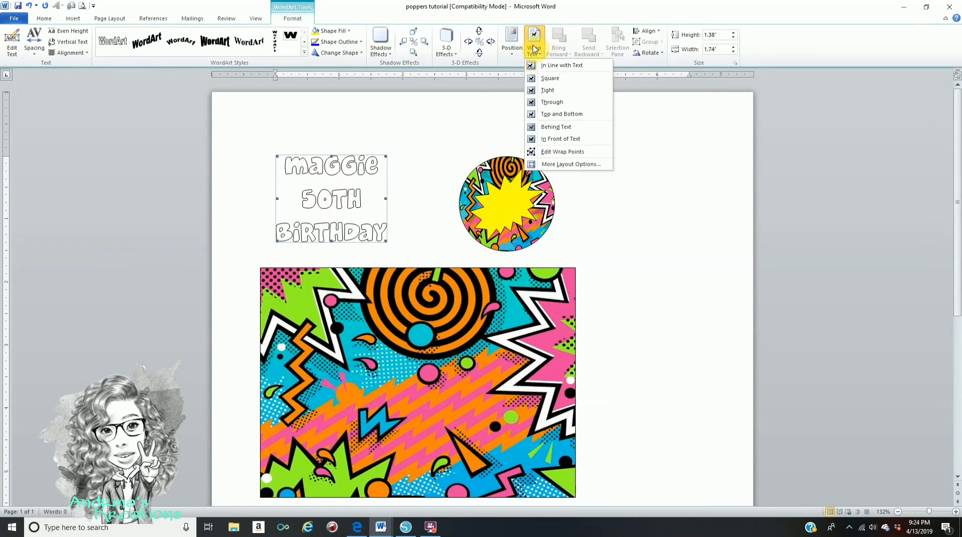
left_click(570, 142)
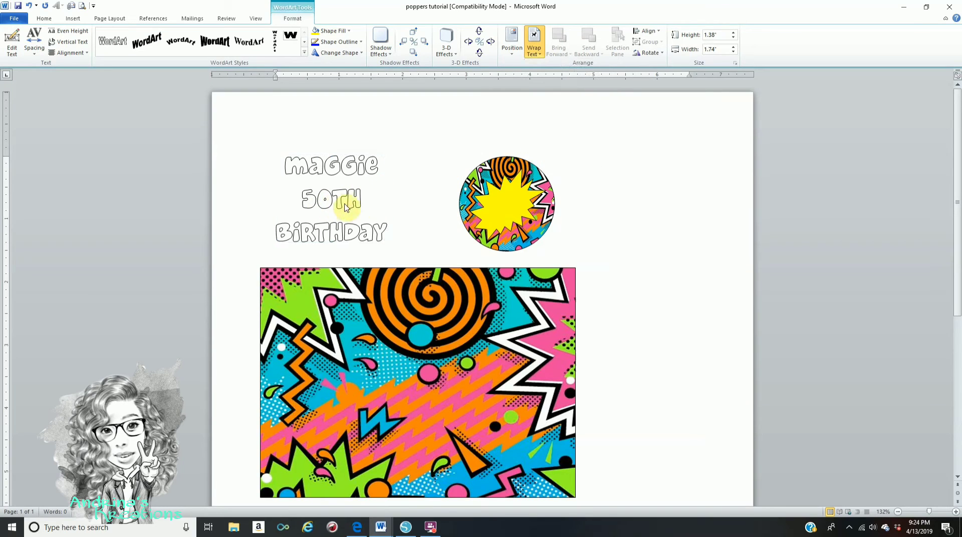
left_click(370, 183)
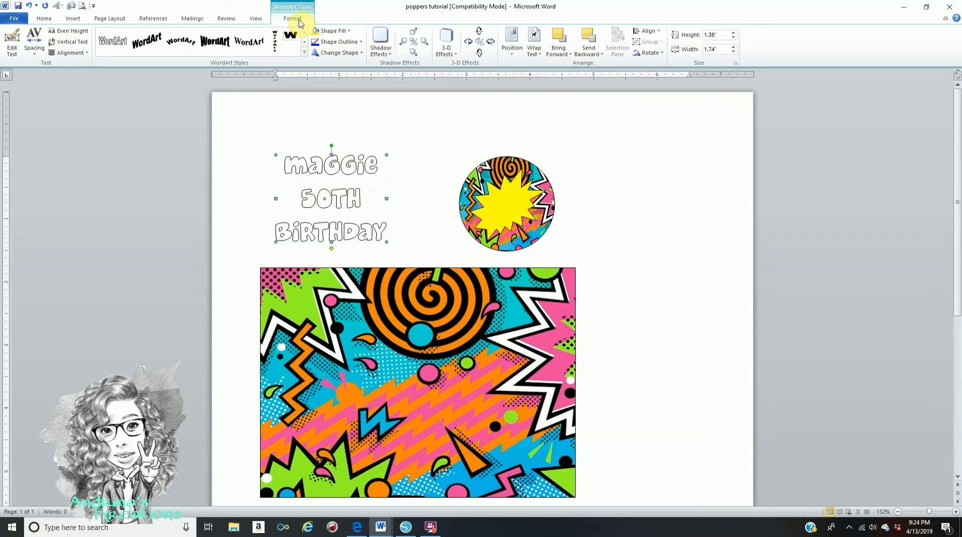
- Fill the WordArt lettering with standard light blue and open its outline colour options
left_click(336, 32)
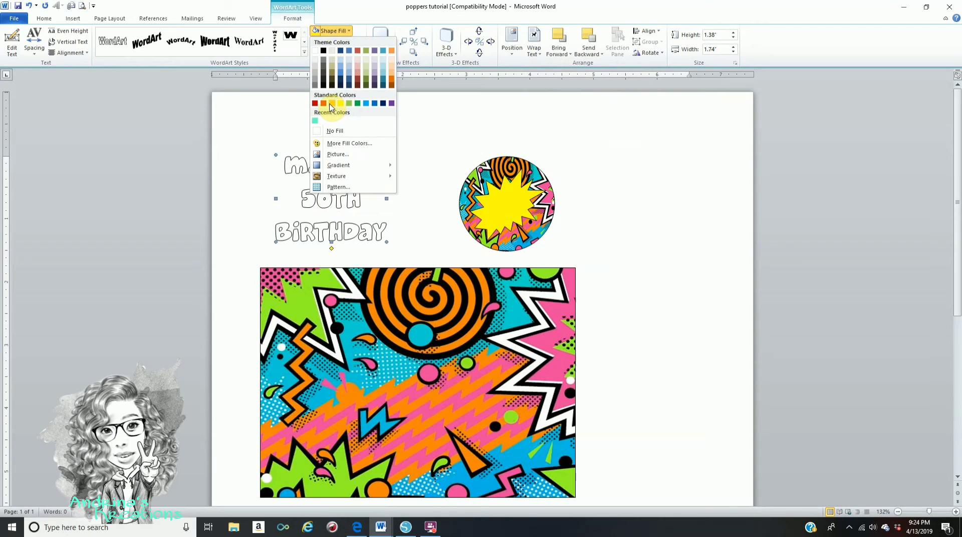
left_click(367, 103)
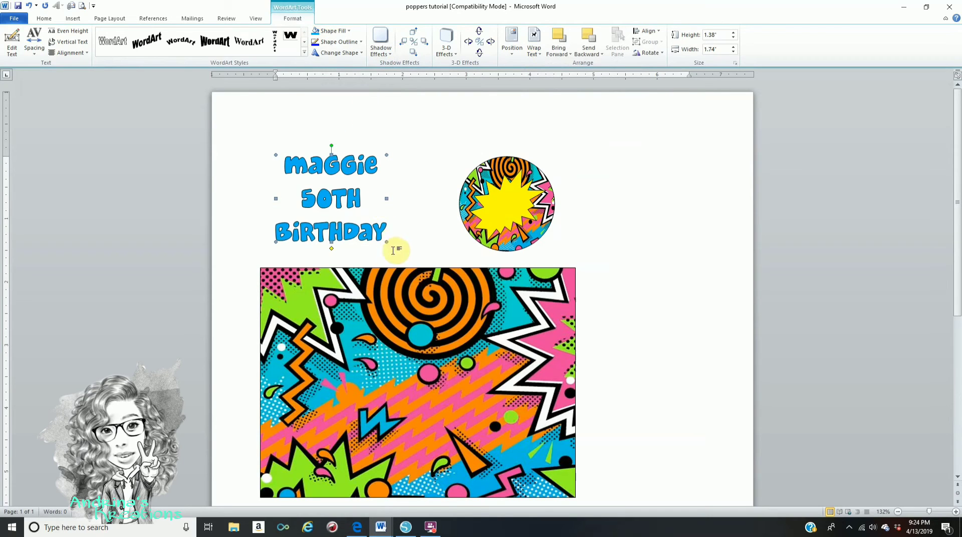
left_click(339, 44)
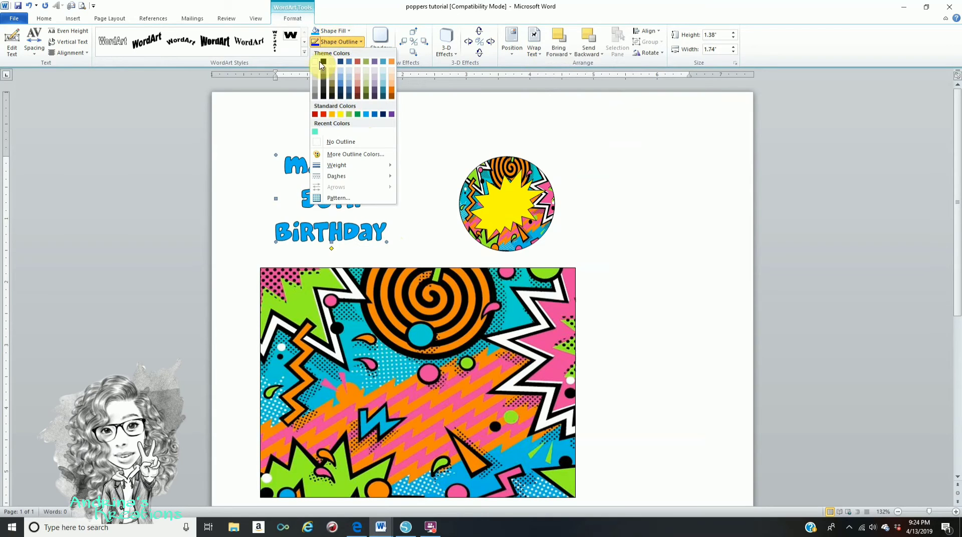
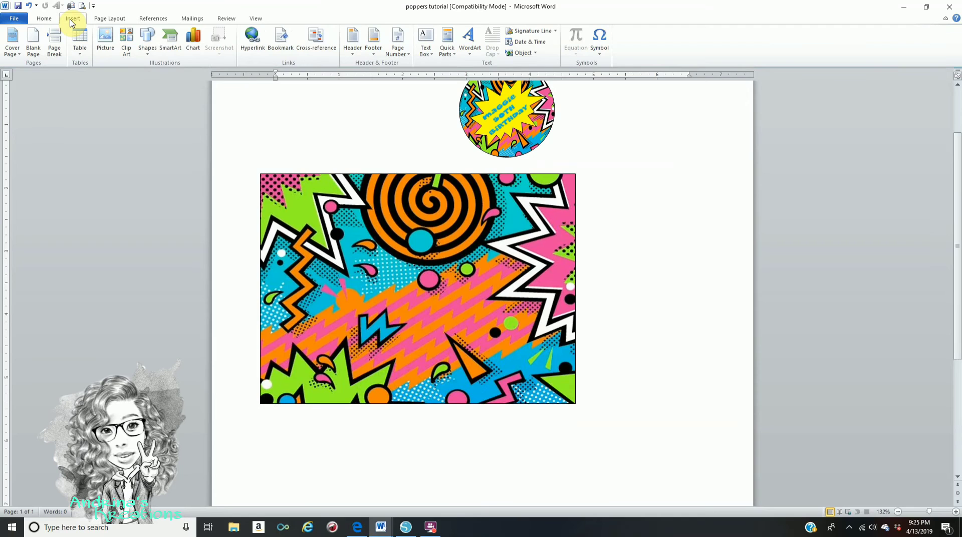
- Draw an explosion shape about 2.35" high and 2.56" wide over the middle of the patterned rectangle
left_click(147, 41)
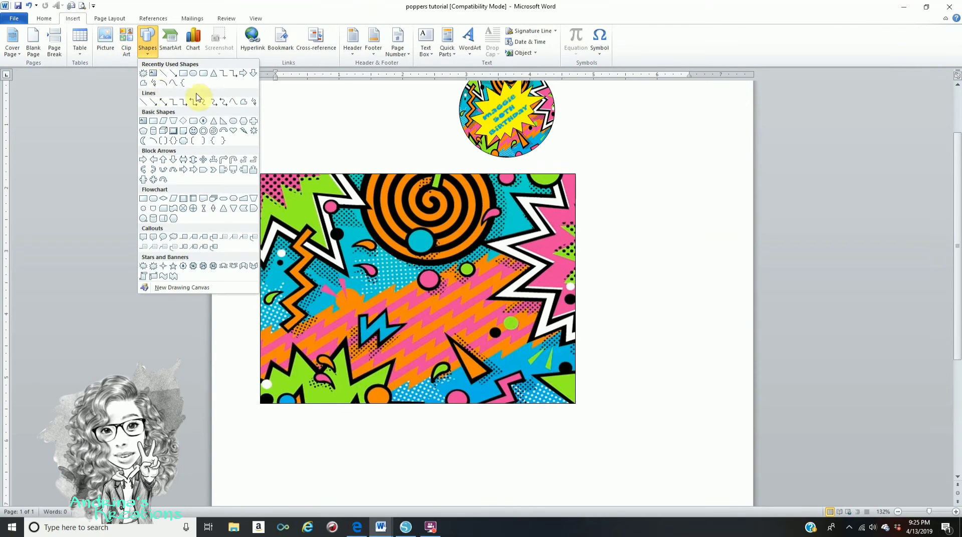
left_click(143, 75)
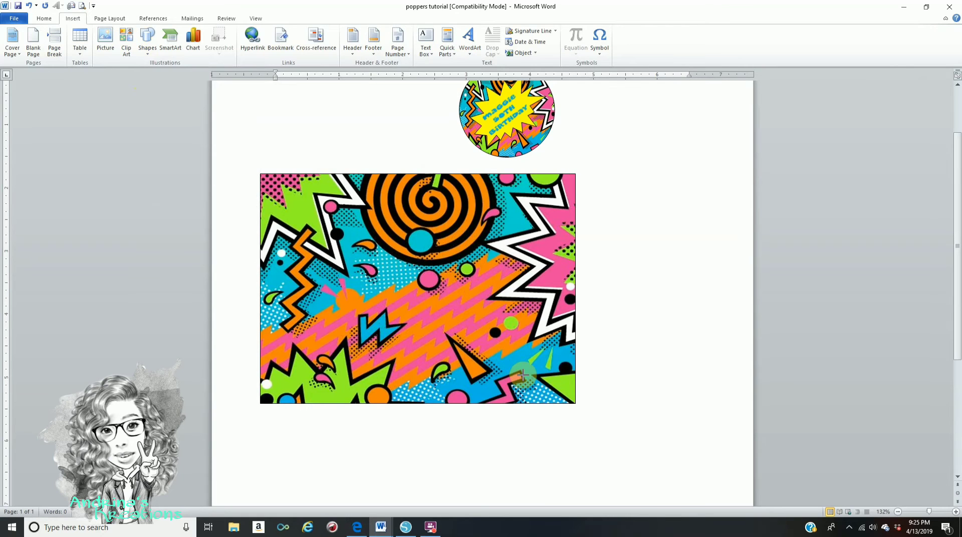
left_click_drag(360, 228, 524, 374)
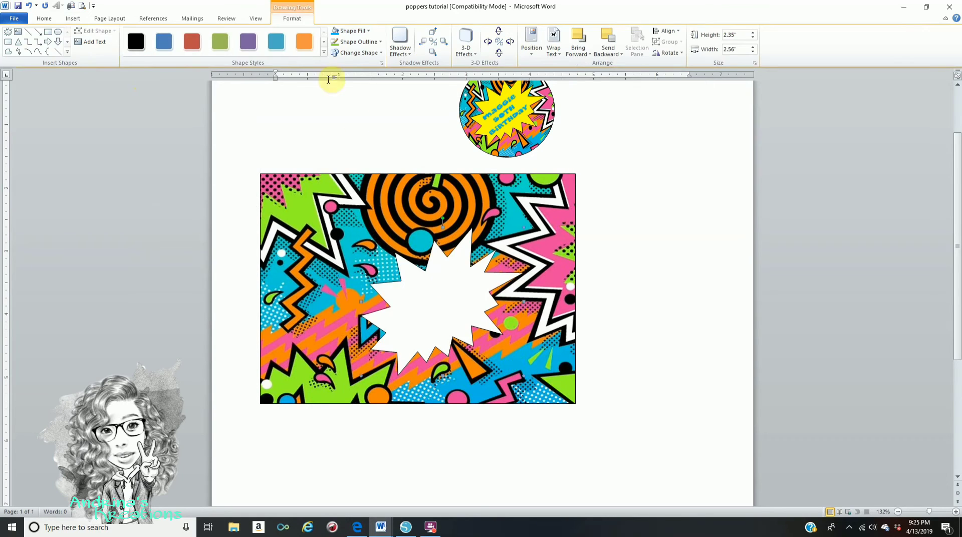
- Fill the explosion shape on the rectangle with standard yellow and remove its outline
left_click(365, 31)
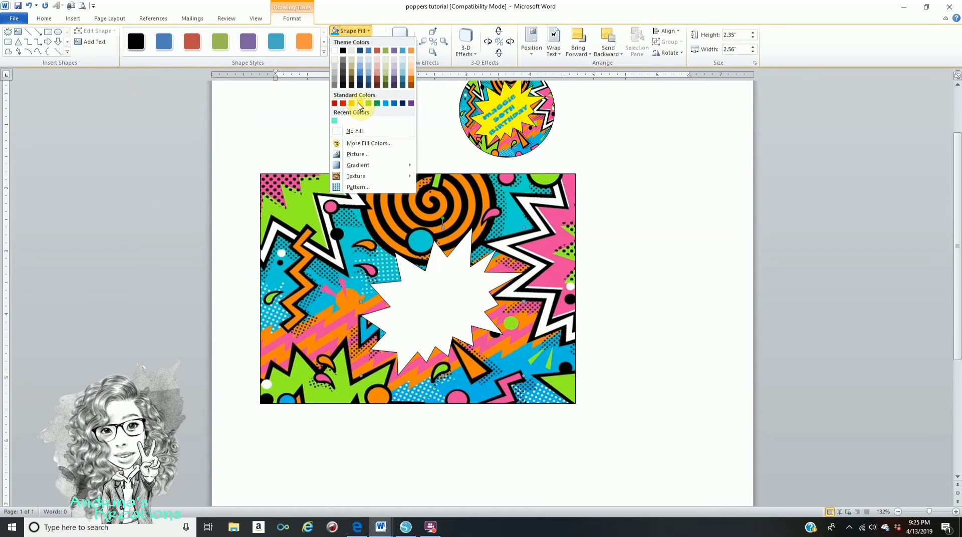
left_click(360, 103)
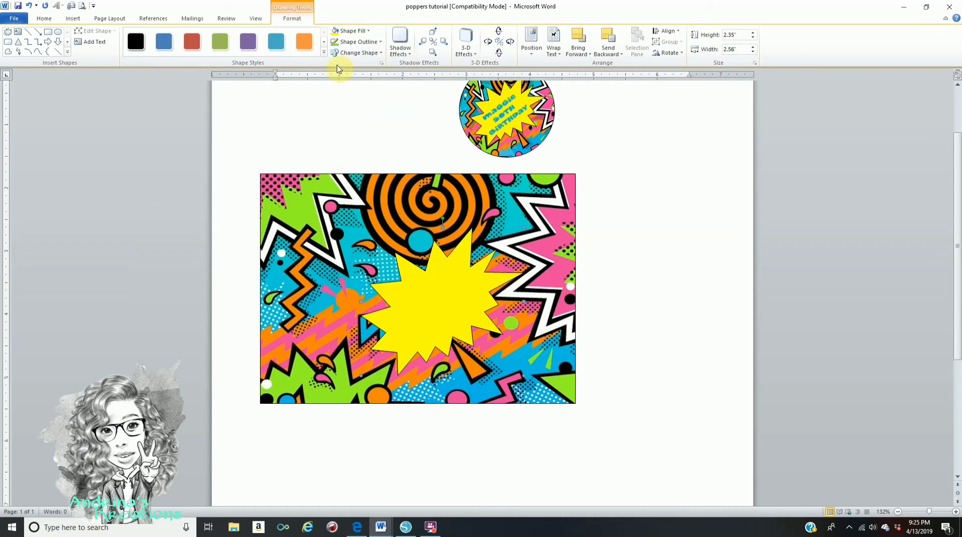
left_click(356, 42)
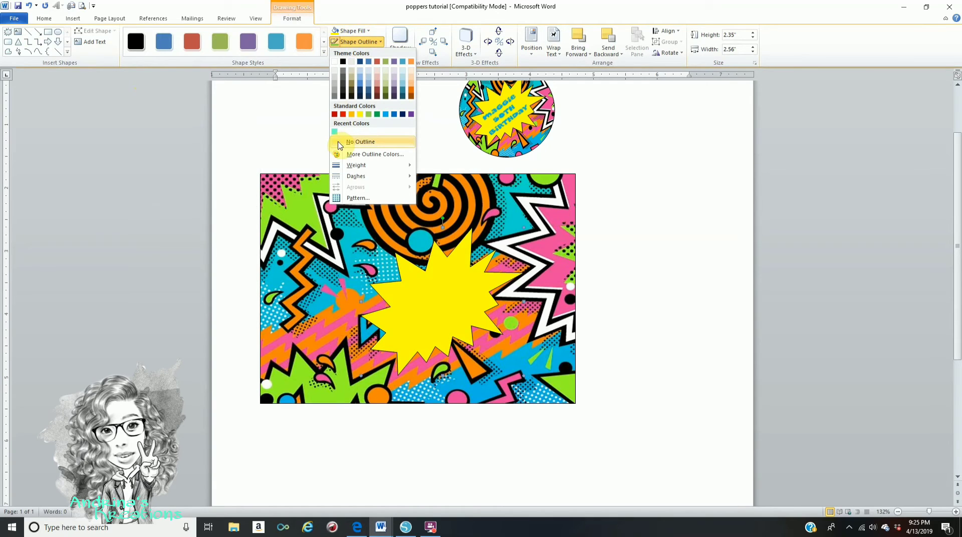
left_click(360, 143)
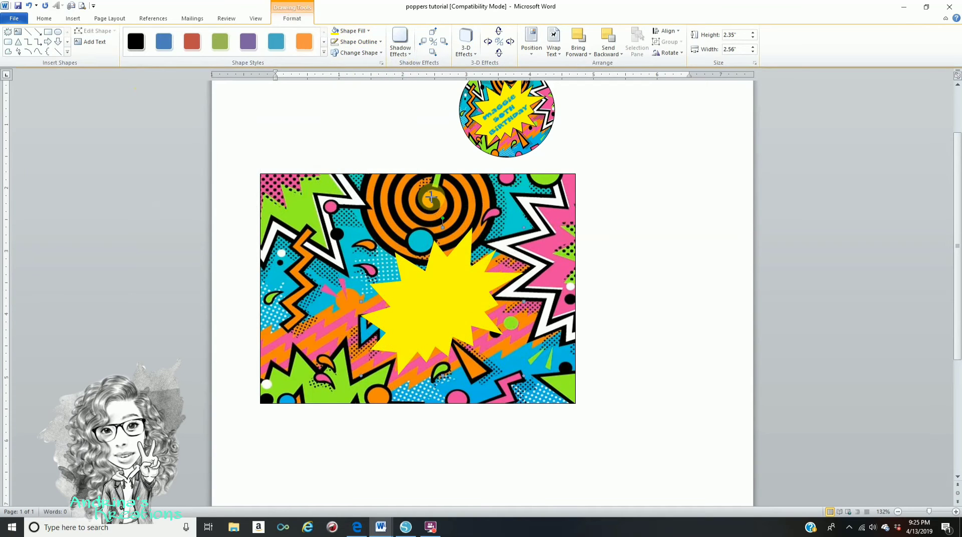
- Enlarge the rectangle's yellow explosion shape to about 2.83" high, widen it on both sides, and deselect it
left_click_drag(431, 197, 431, 197)
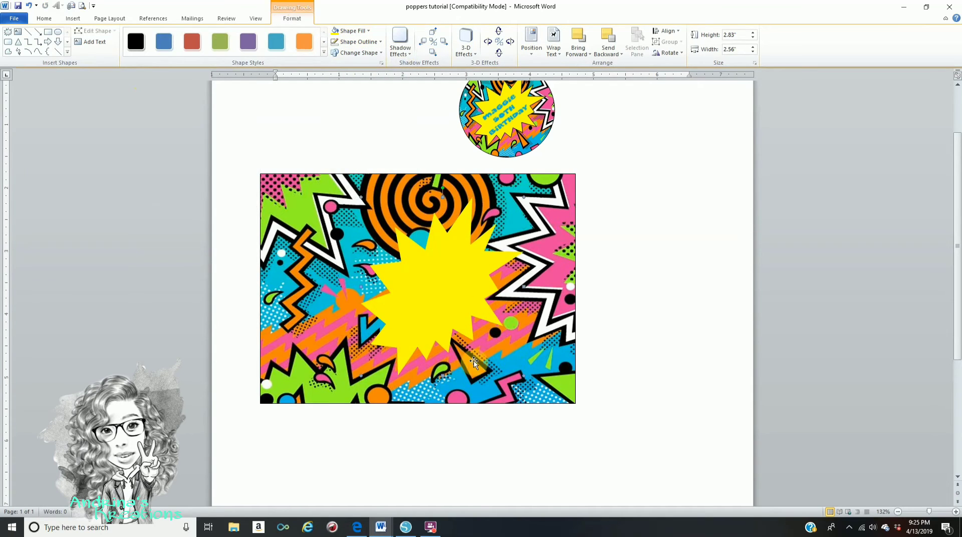
left_click_drag(523, 287, 545, 291)
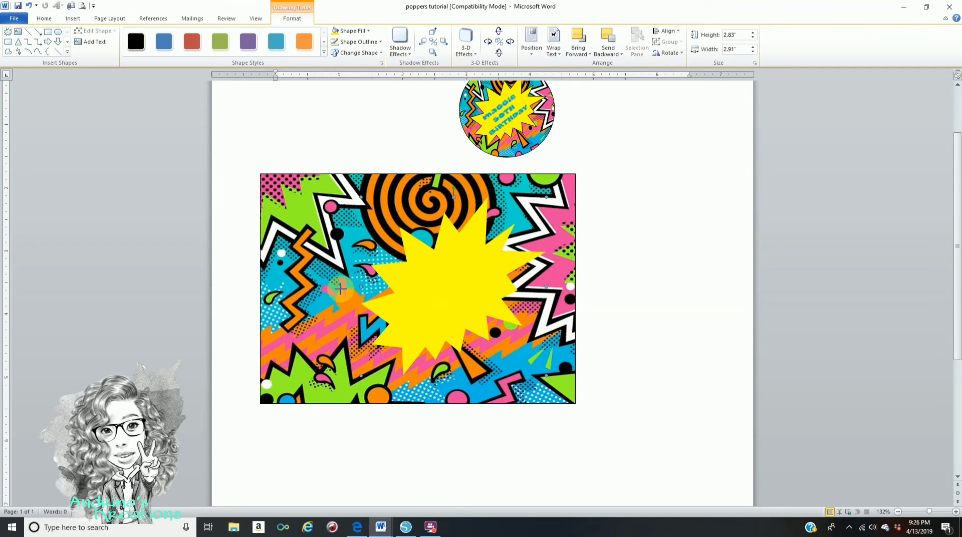
left_click_drag(340, 289, 340, 288)
left_click(626, 182)
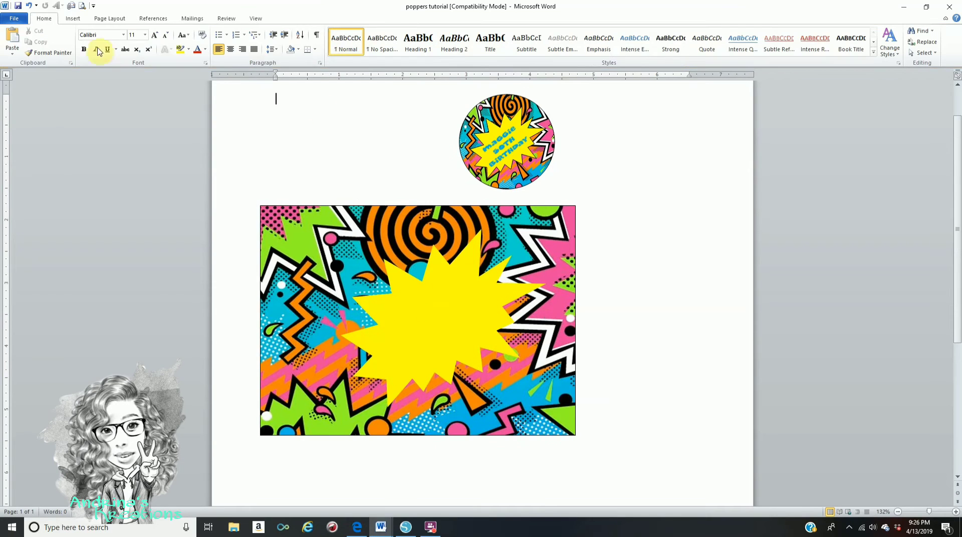
- Insert the girls-bows-cute-girls picture of the dancing girl from the 80s theme folder
left_click(75, 18)
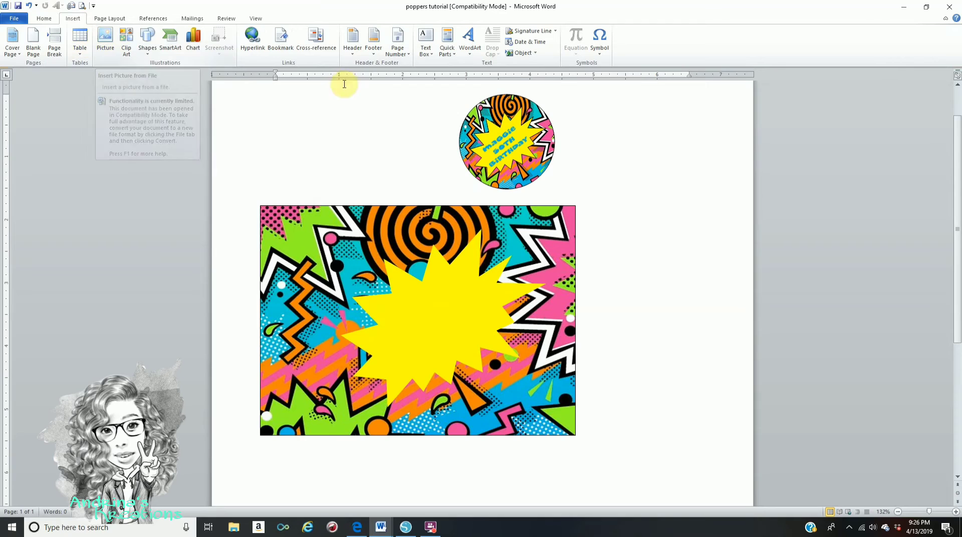
left_click(106, 42)
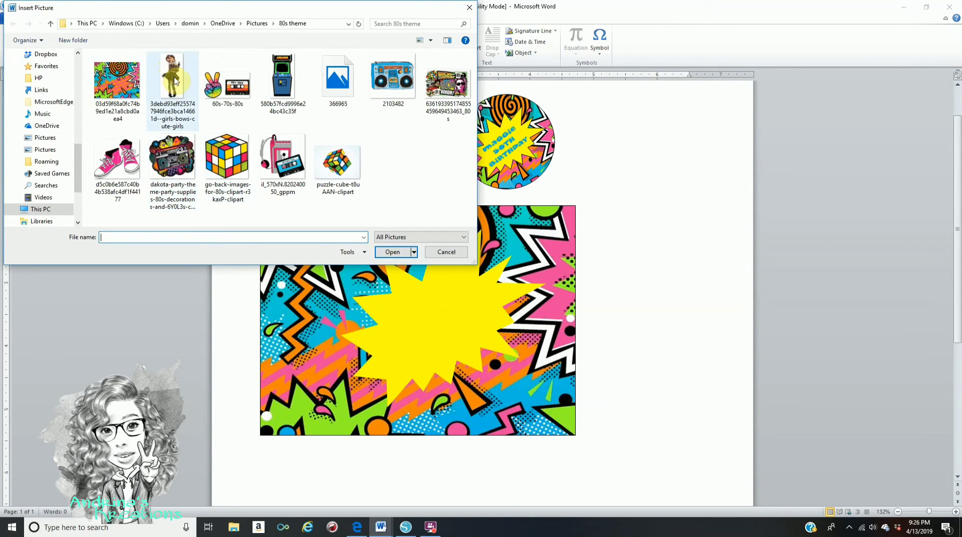
left_click(175, 81)
left_click(393, 252)
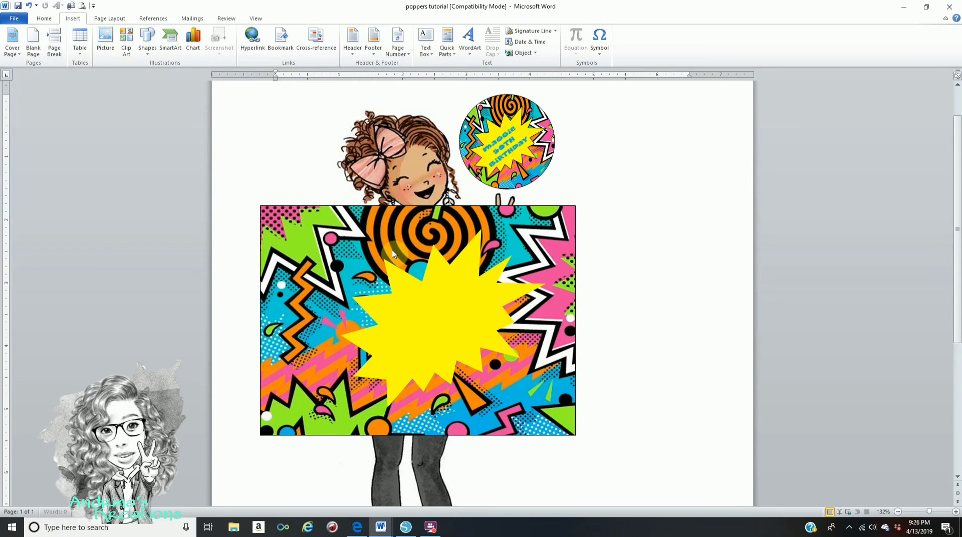
- Set the girl picture's text wrapping to In Front of Text
left_click(400, 168)
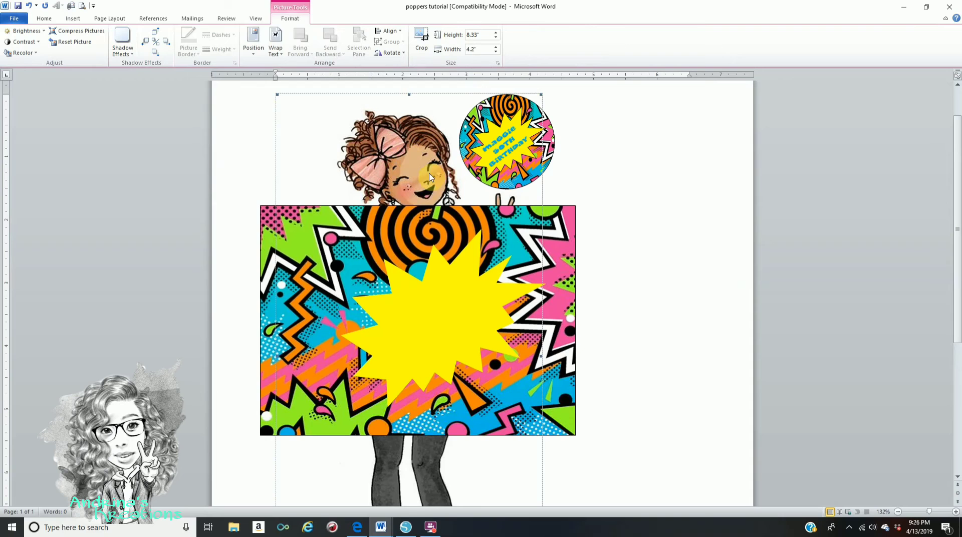
left_click(279, 48)
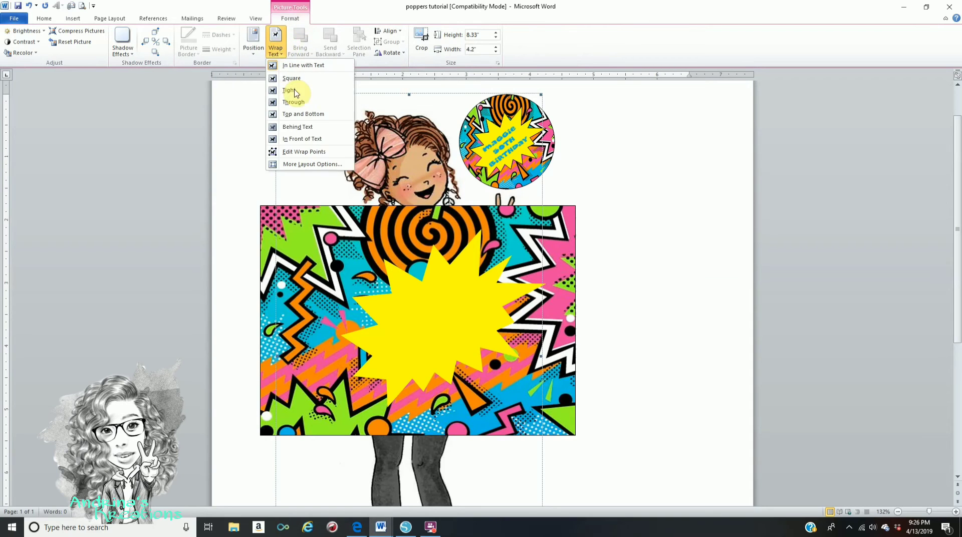
left_click(302, 139)
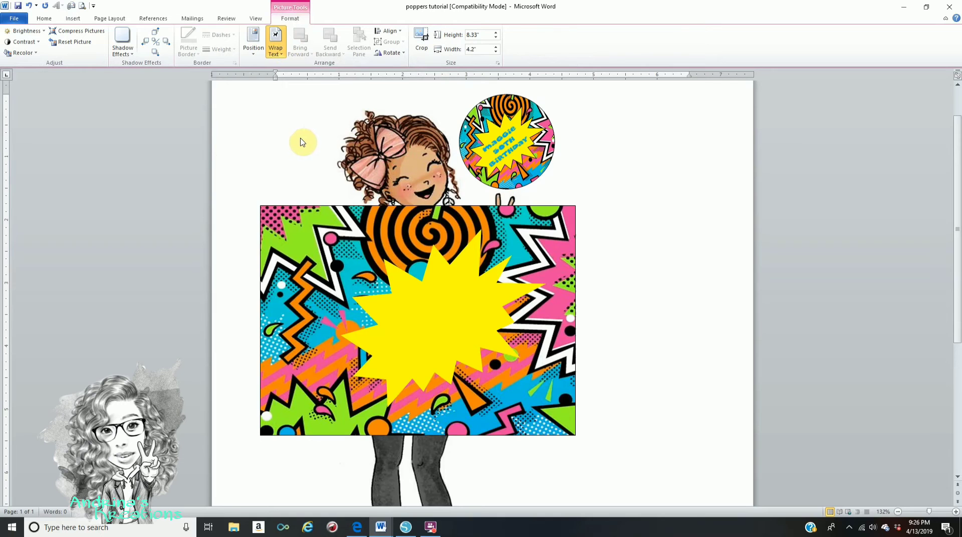
- Make the white background of the girl picture transparent
scroll(405, 203, "down", 3)
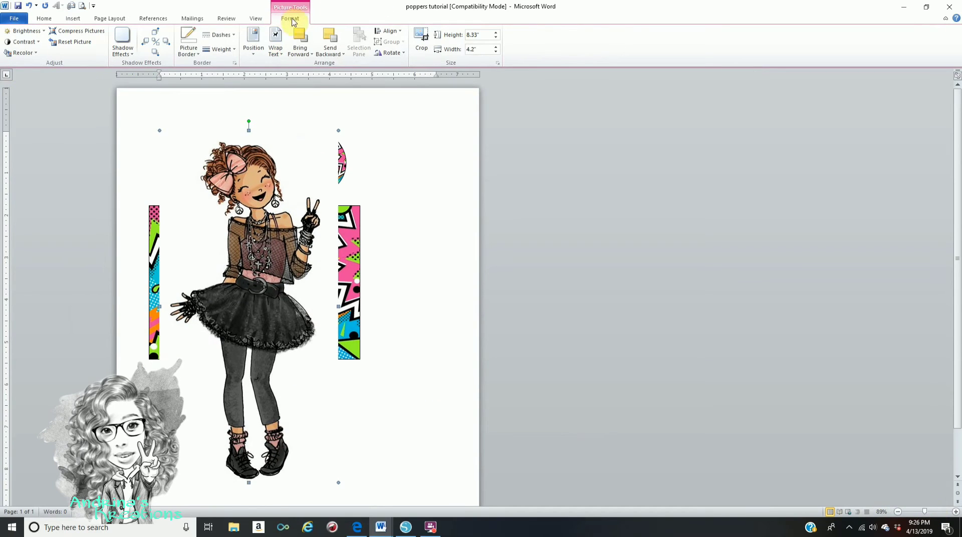
left_click(23, 53)
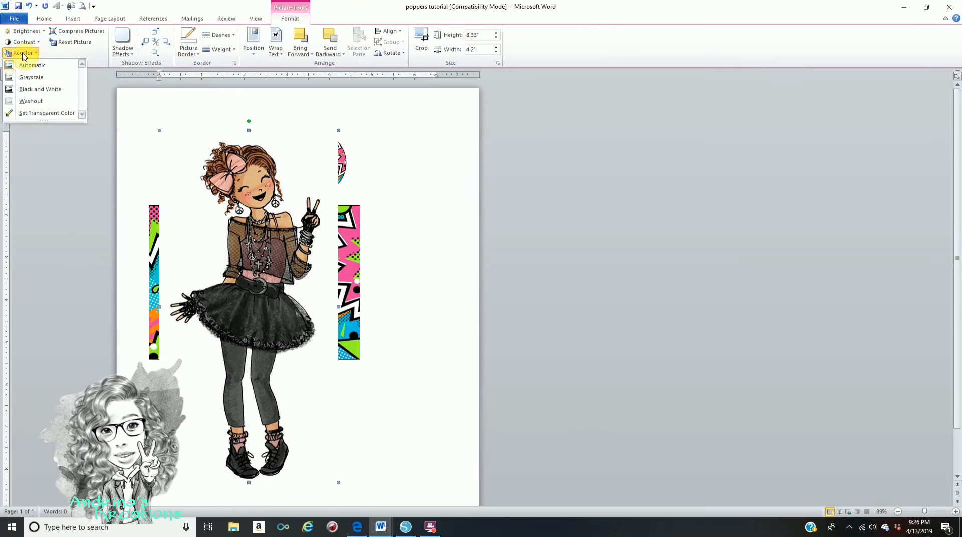
left_click(54, 114)
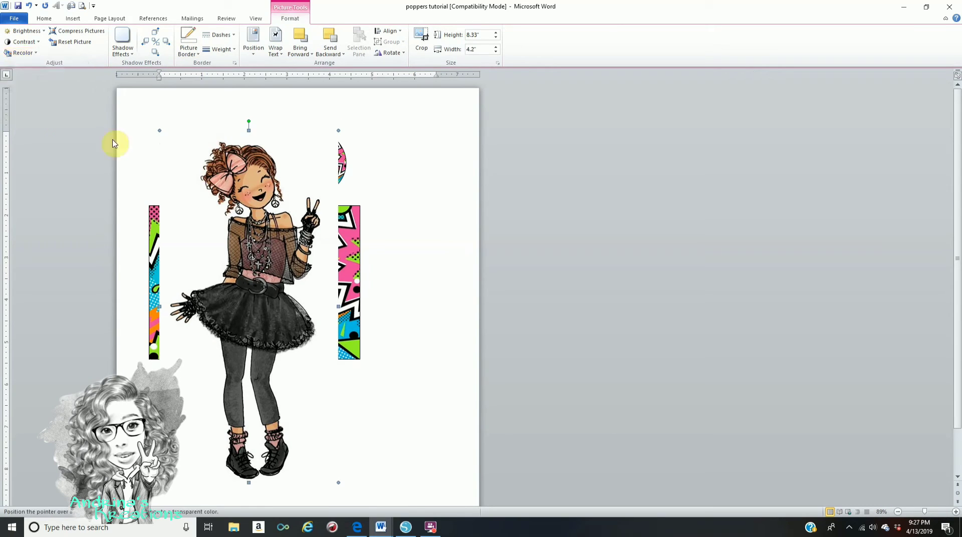
left_click(202, 142)
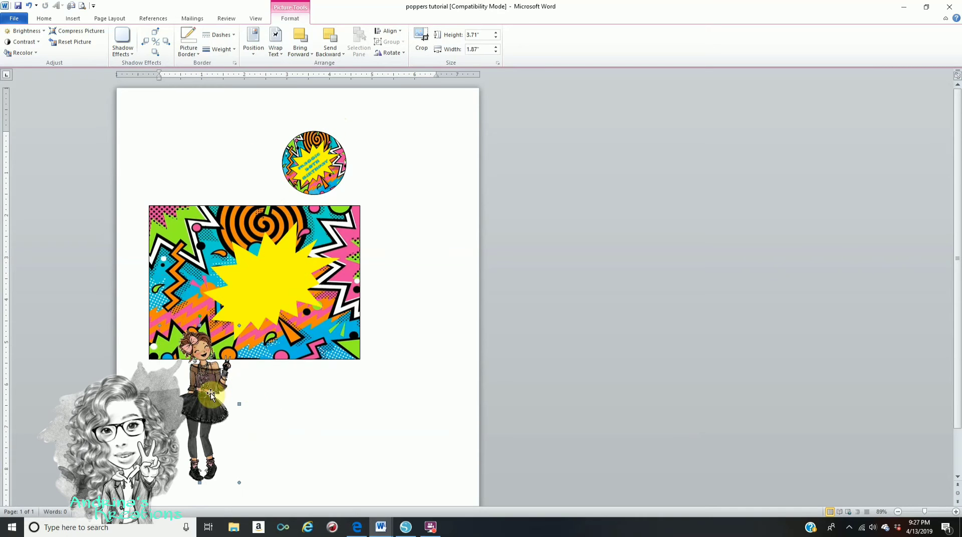
- Shrink the girl picture to about 3.34" high by 1.87" wide, placed on the rectangle at the left edge of the yellow explosion
left_click_drag(211, 390, 226, 282)
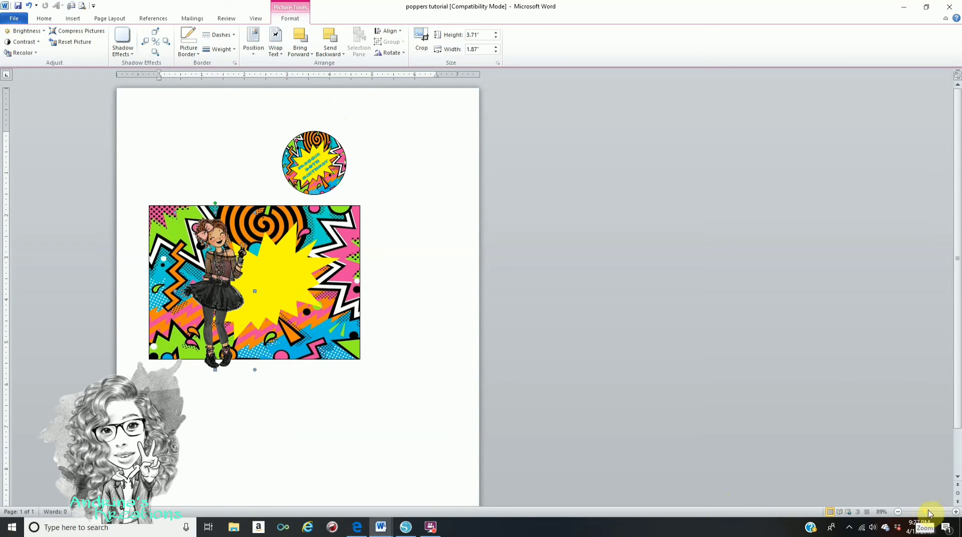
left_click_drag(928, 512, 929, 513)
left_click(381, 464)
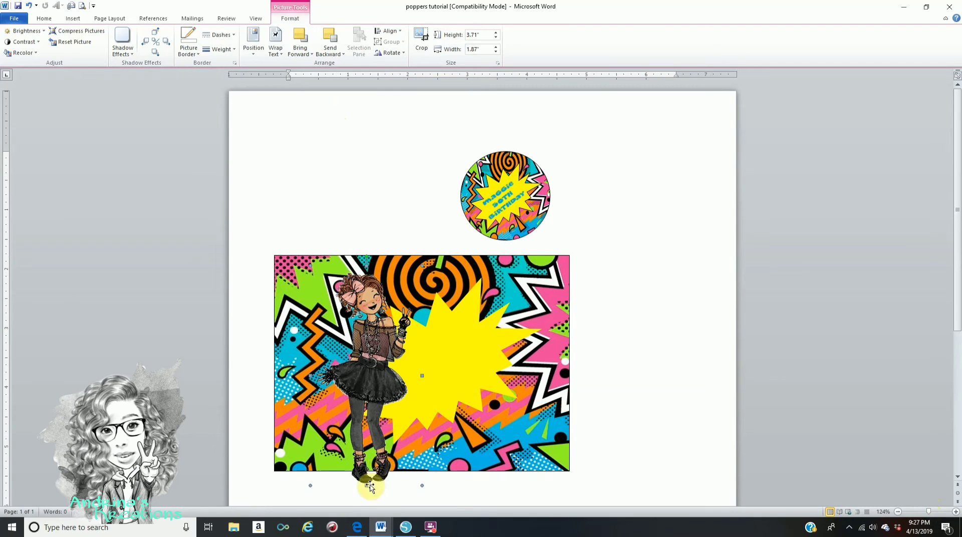
left_click_drag(367, 484, 369, 464)
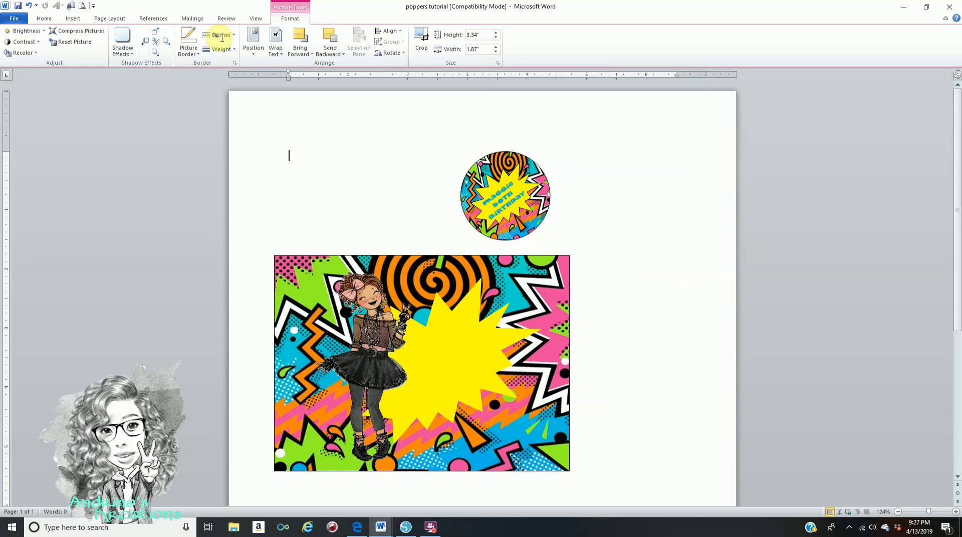
left_click(640, 172)
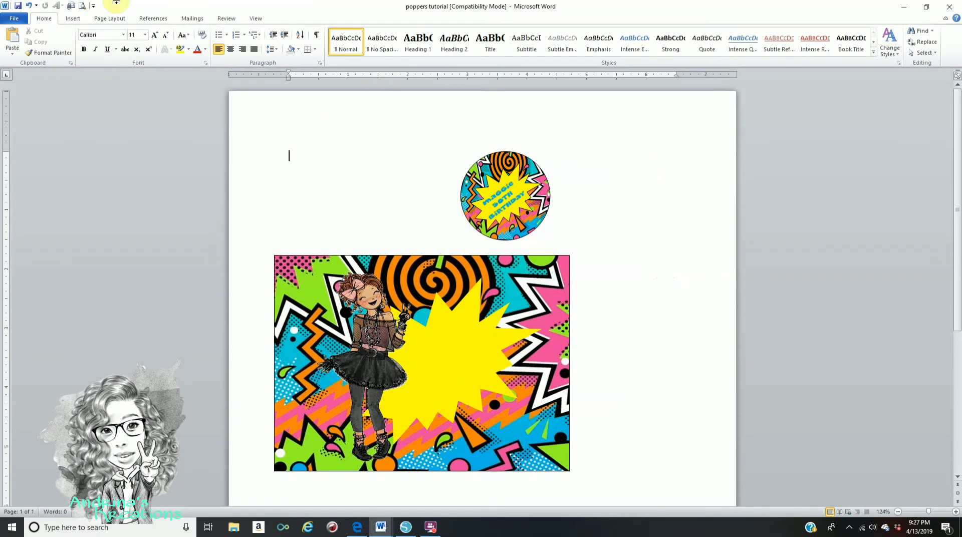
- Start a WordArt in the plain white outlined style with the text "Thanks for partying with me!!", one word per line
left_click(73, 18)
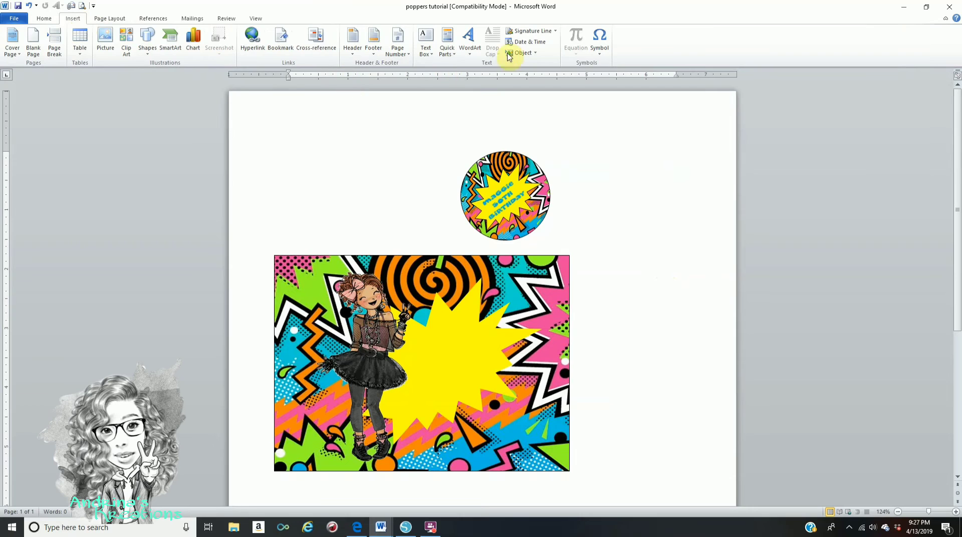
left_click(470, 46)
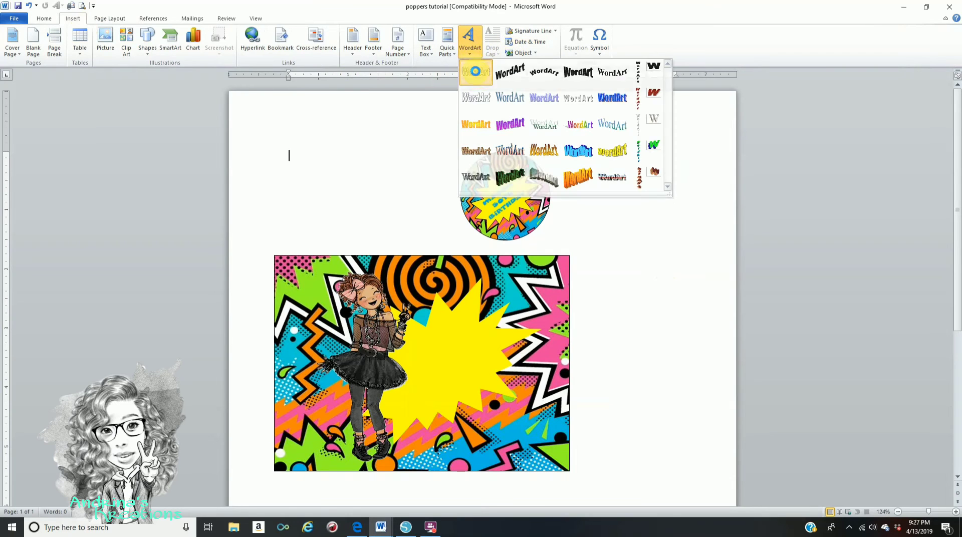
left_click(474, 71)
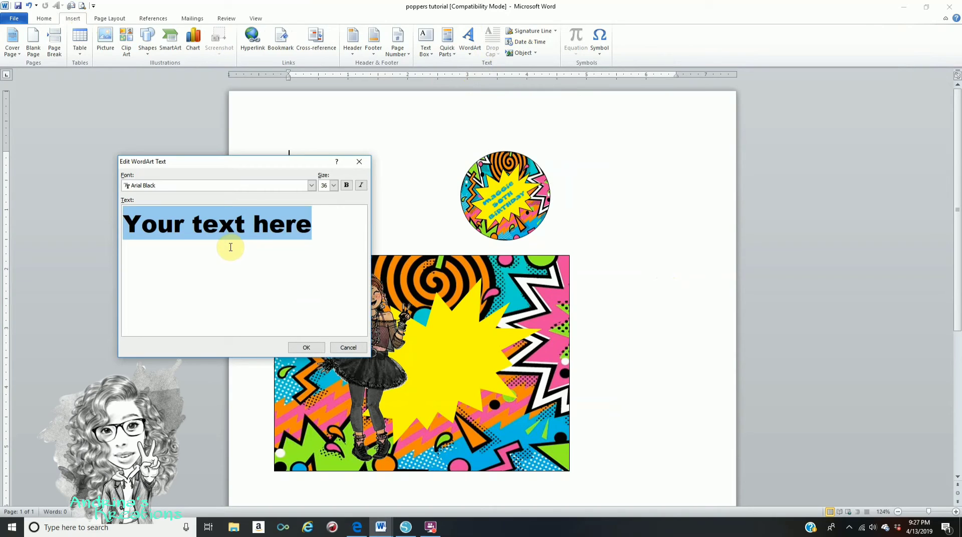
type("Th ")
type("ank")
type("fo")
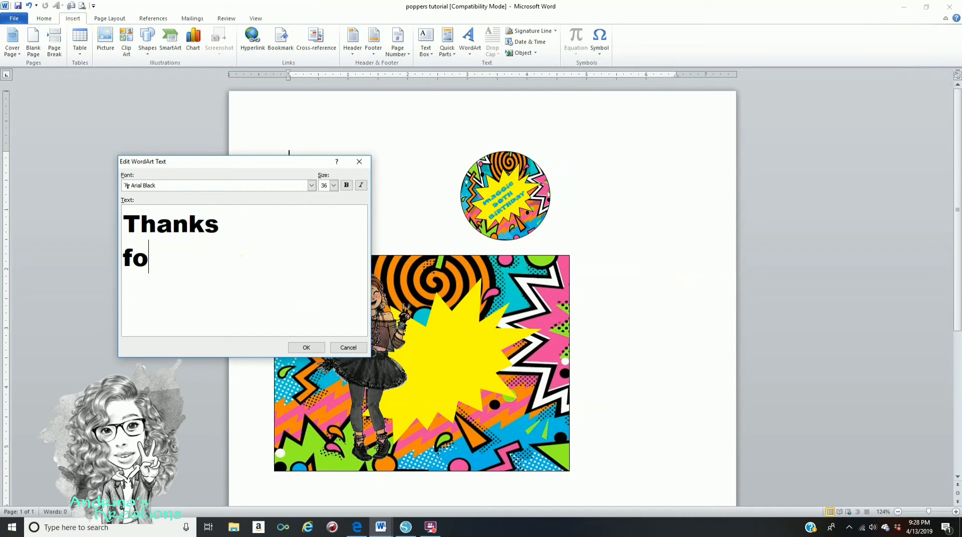
type("partying")
key("Return")
type("wit")
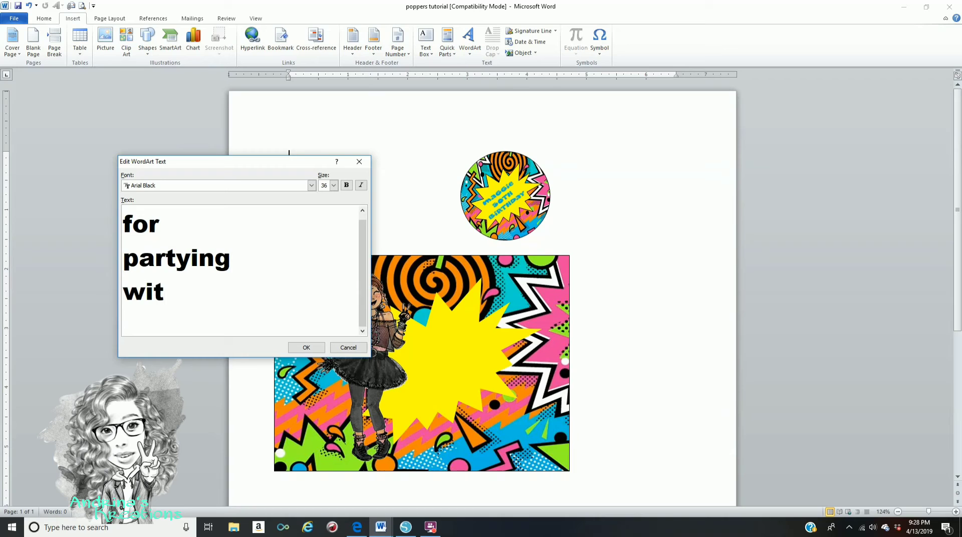
type("h")
key("Return")
type("me!!")
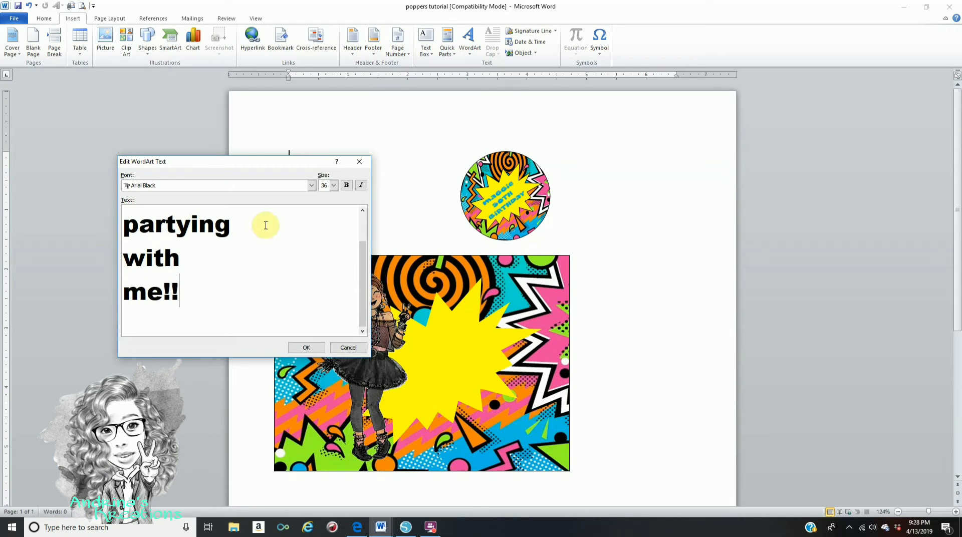
- Change the whole thank-you text to a rounded, playful display font and insert the WordArt into the document
left_click_drag(182, 275, 127, 170)
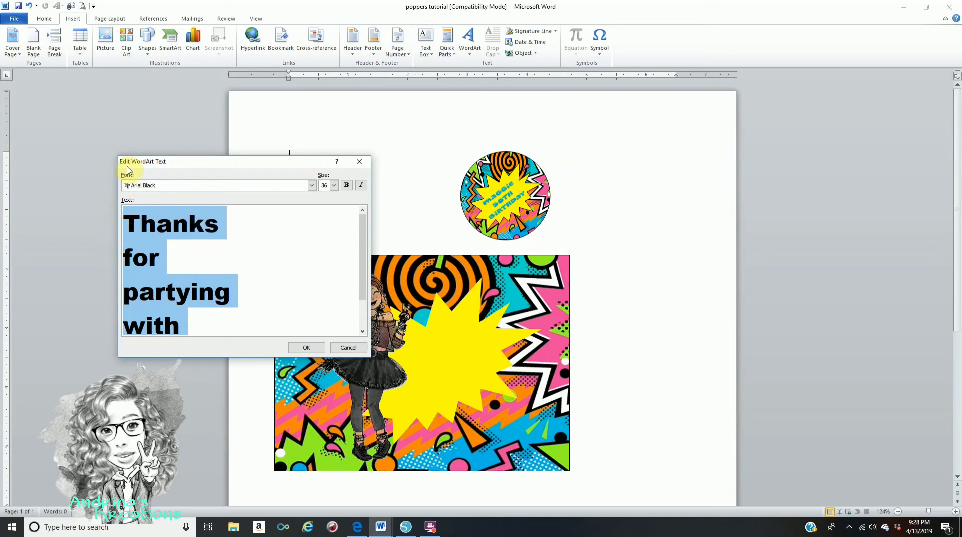
left_click(311, 186)
scroll(245, 229, "down", 10)
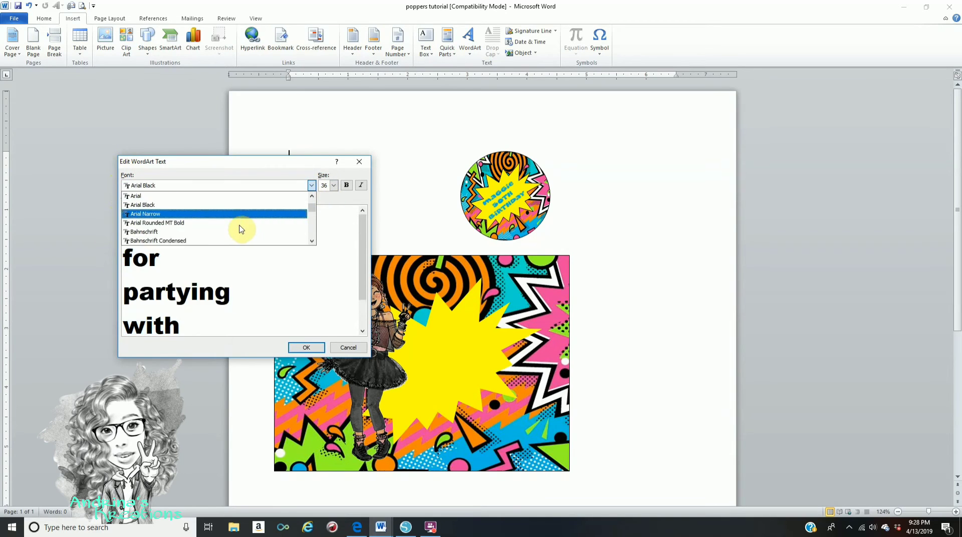
scroll(239, 230, "down", 8)
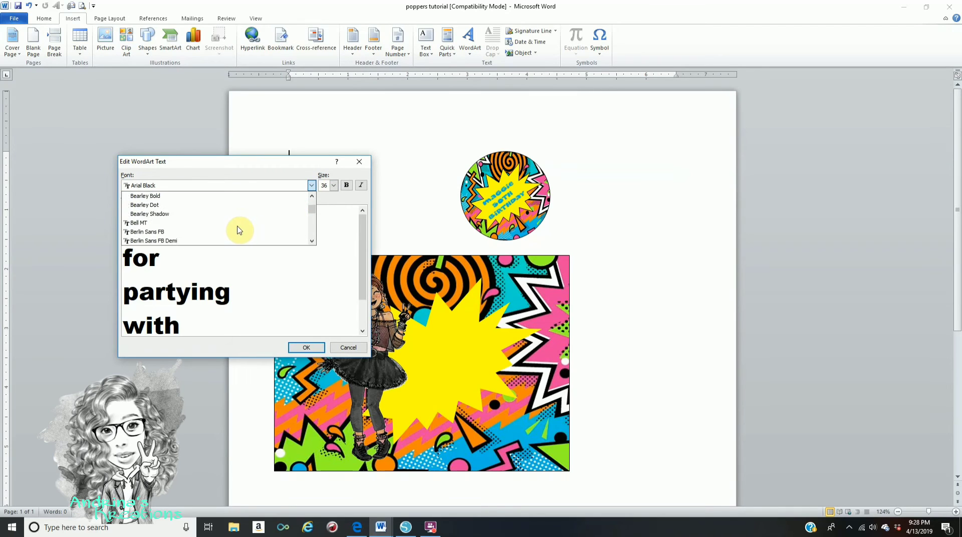
scroll(239, 231, "down", 8)
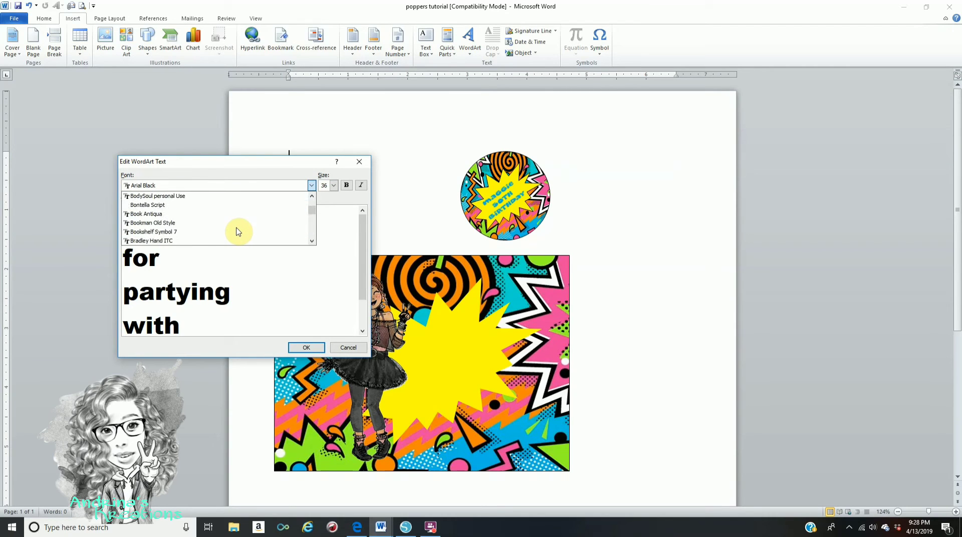
scroll(237, 230, "down", 10)
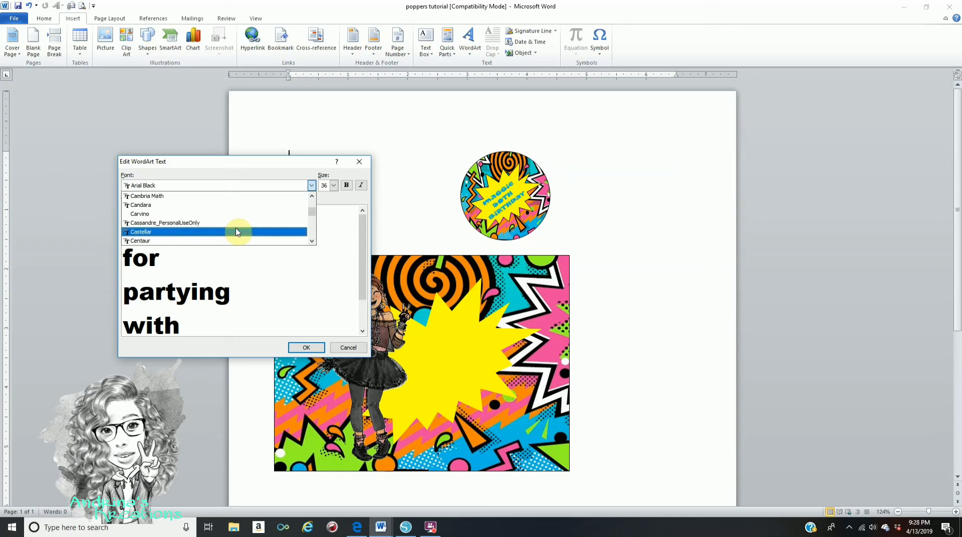
left_click(225, 234)
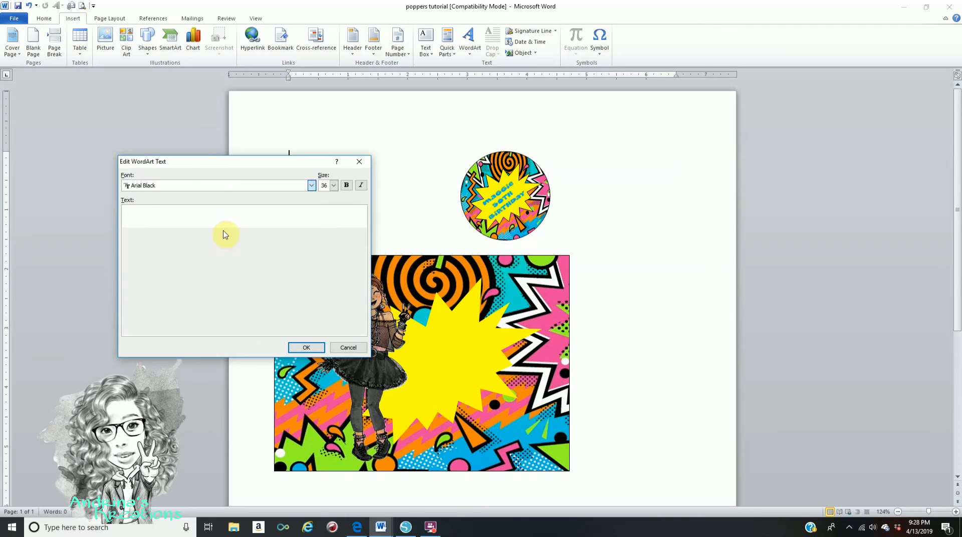
left_click(306, 348)
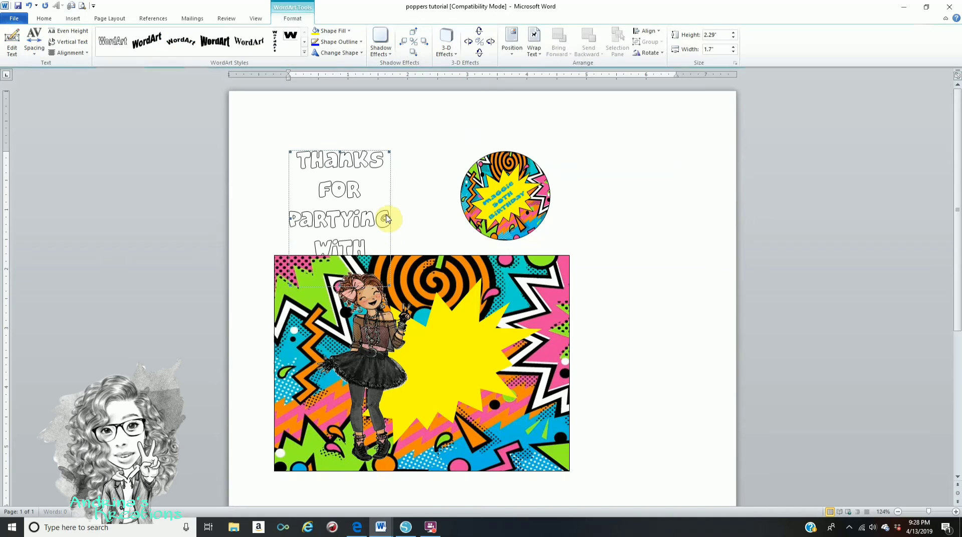
- Set the thank-you WordArt's text wrapping to In Front of Text and fill its letters with standard green
left_click(531, 48)
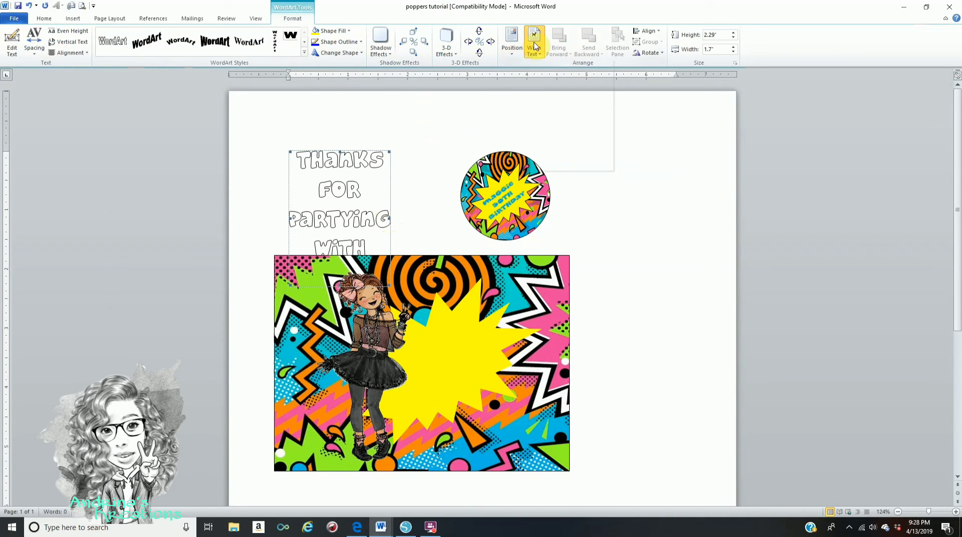
left_click(577, 142)
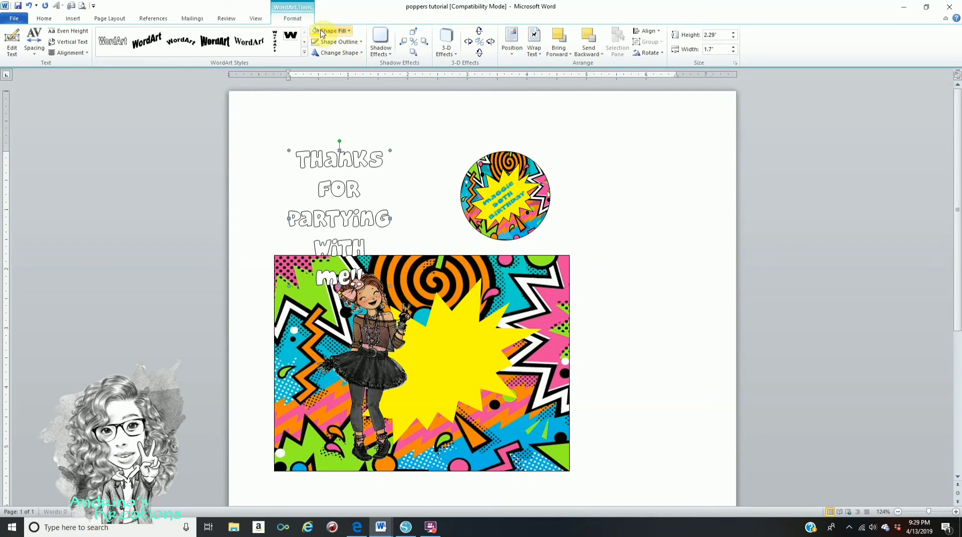
left_click(336, 34)
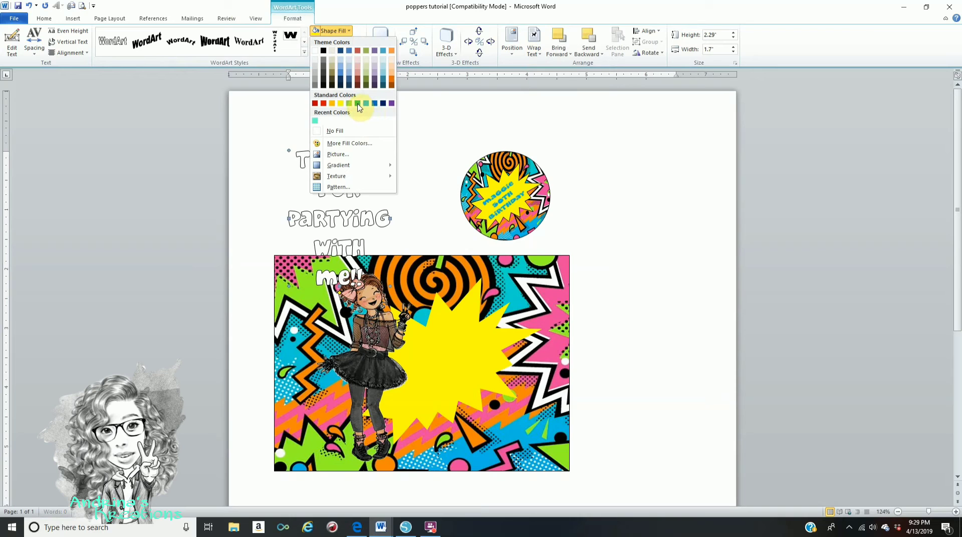
left_click(358, 104)
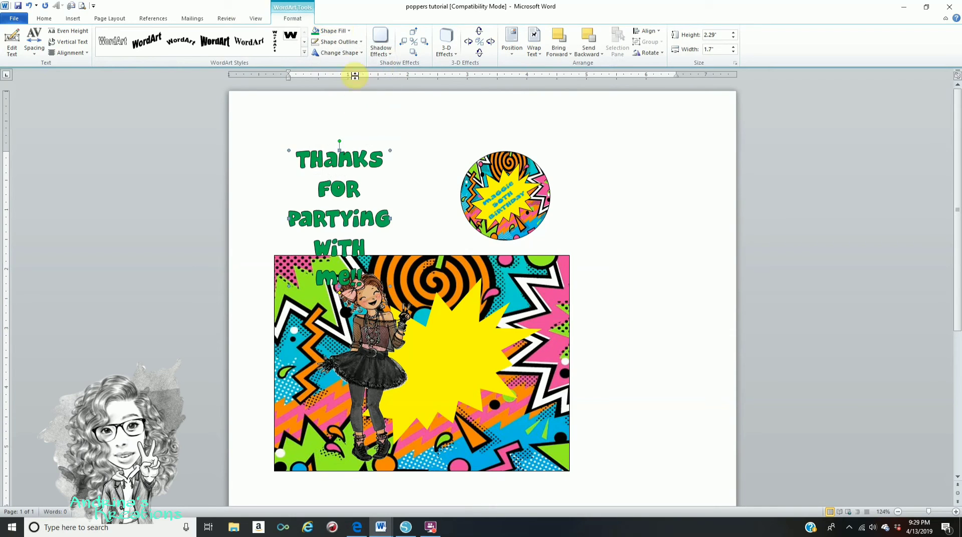
- Try a standard green outline on the thank-you WordArt and replace it with standard light blue
left_click(345, 45)
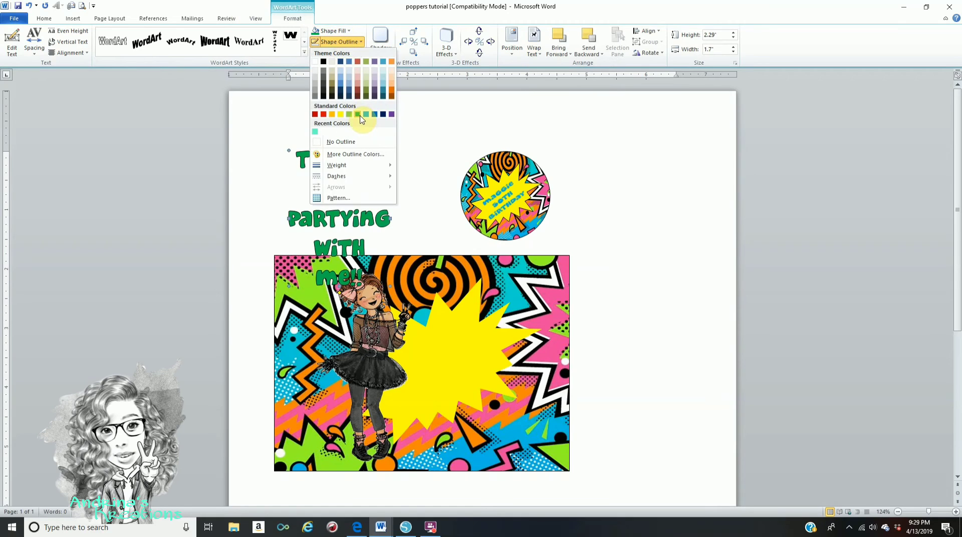
left_click(360, 115)
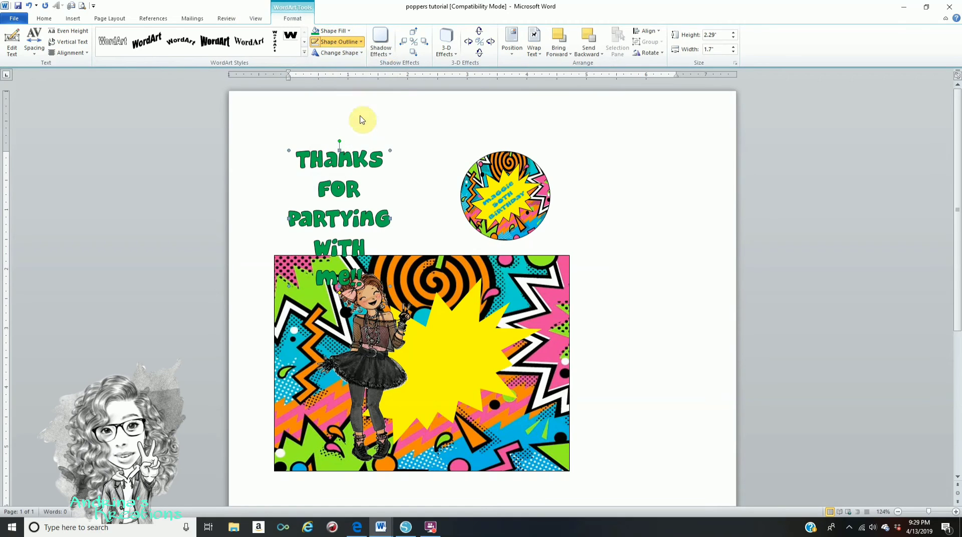
left_click(350, 44)
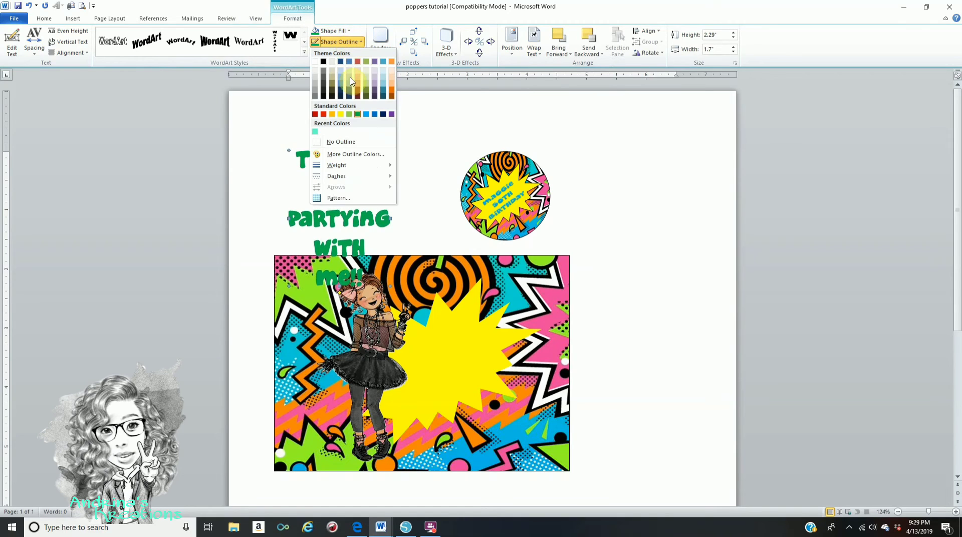
left_click(367, 114)
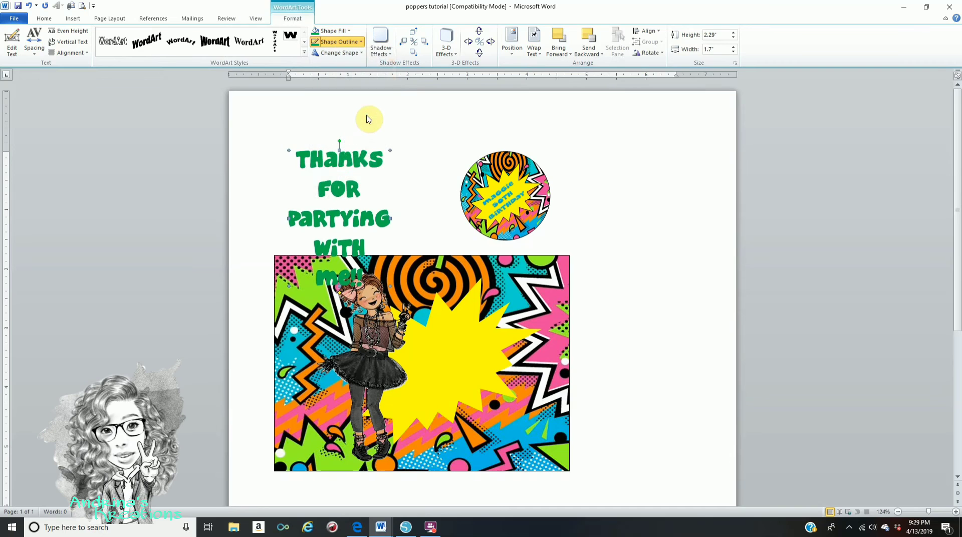
- Try an outline weight of 2¼ pt on the thank-you WordArt
left_click(348, 44)
mouse_move(371, 167)
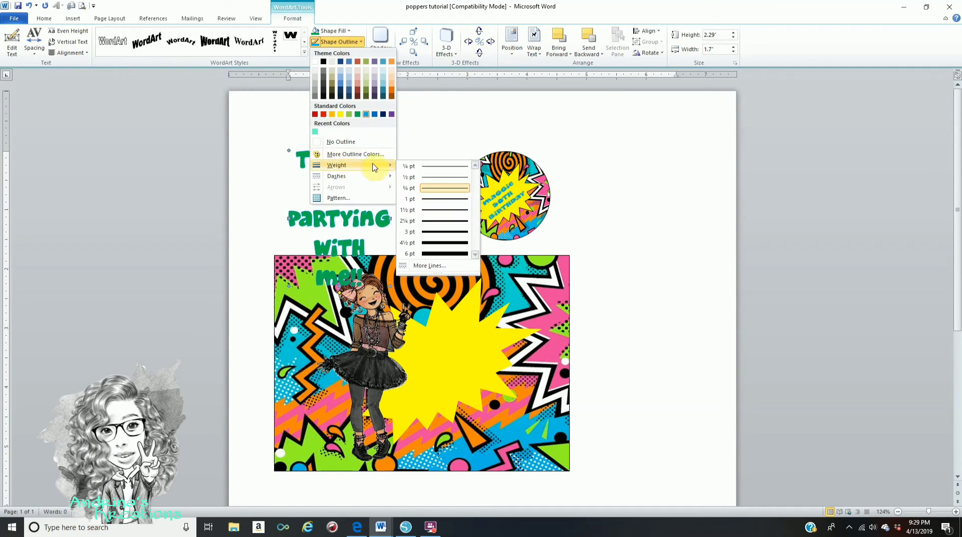
left_click(438, 222)
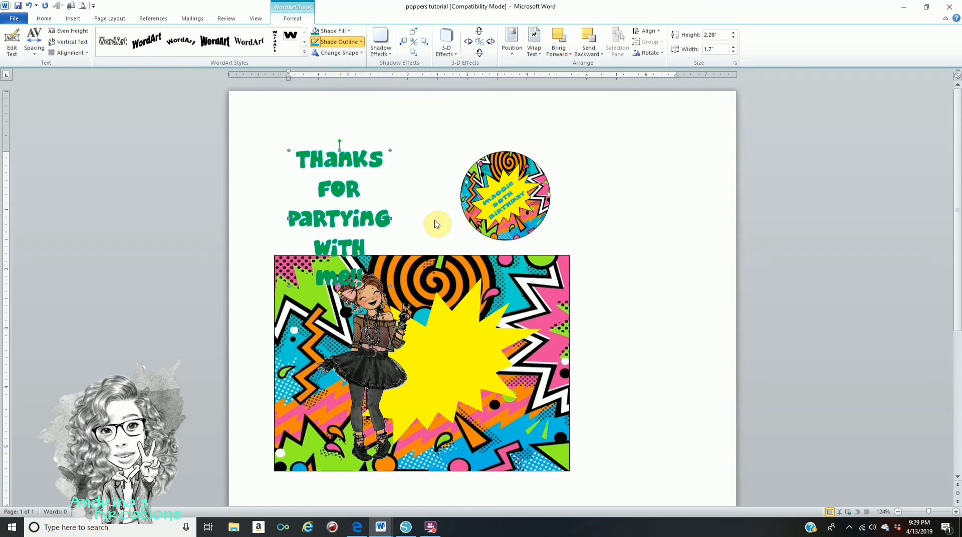
- Set the thank-you WordArt's outline weight to 1½ pt
left_click(341, 42)
mouse_move(371, 165)
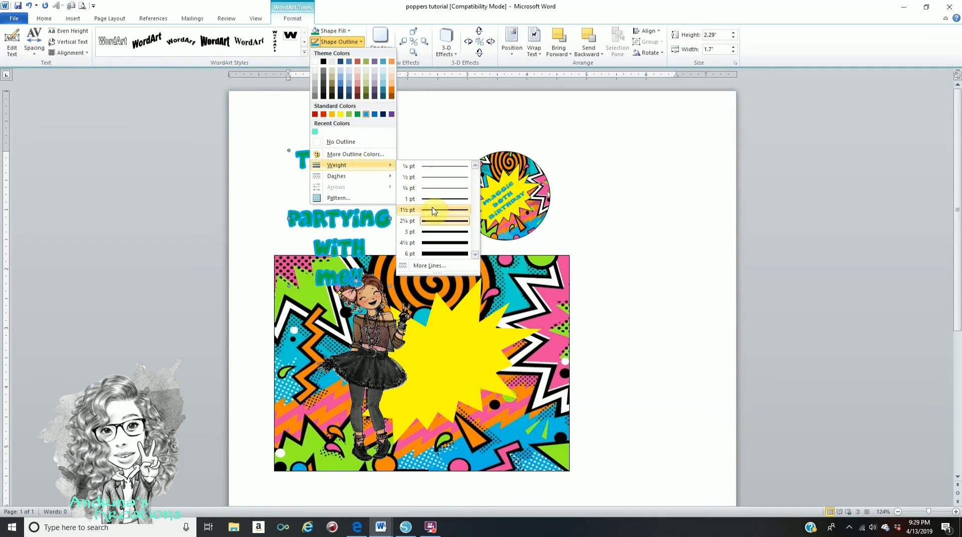
left_click(433, 208)
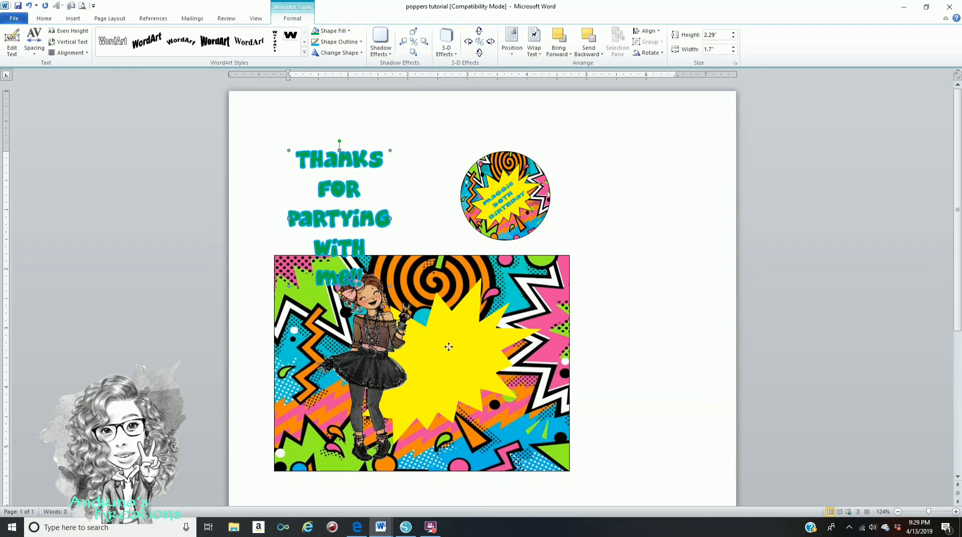
- Move the thank-you WordArt onto the rectangle's yellow explosion and shrink it to about 1.84" high by 1.1" wide
left_click_drag(468, 291, 458, 279)
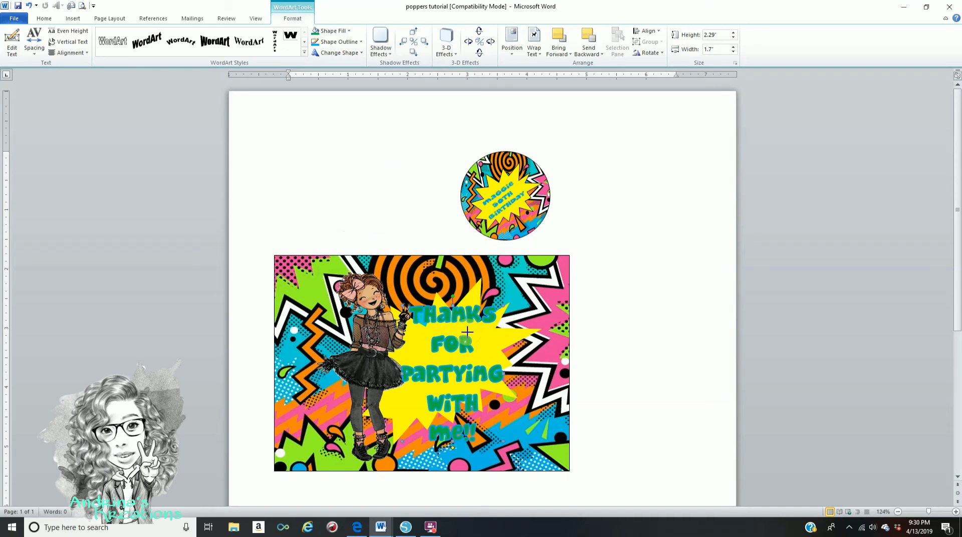
left_click_drag(467, 332, 467, 331)
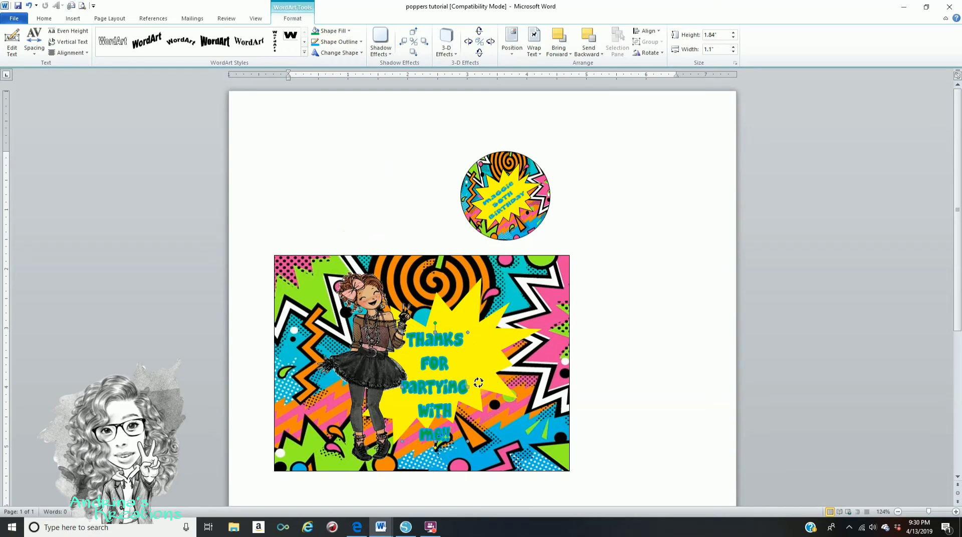
- Tilt the thank-you WordArt counter-clockwise and fit it onto the rectangle's yellow explosion at about 1.2 inches high
left_click_drag(479, 382, 479, 384)
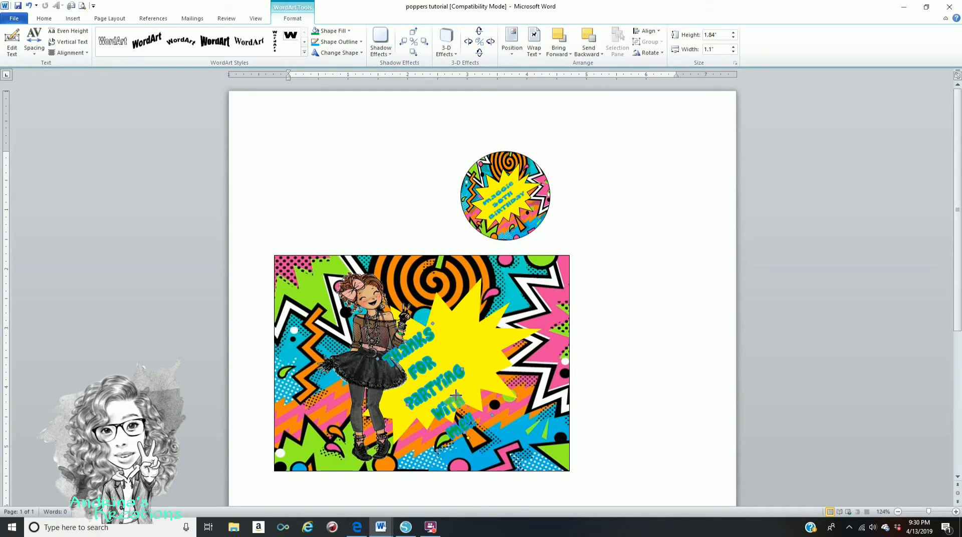
left_click_drag(456, 395, 446, 384)
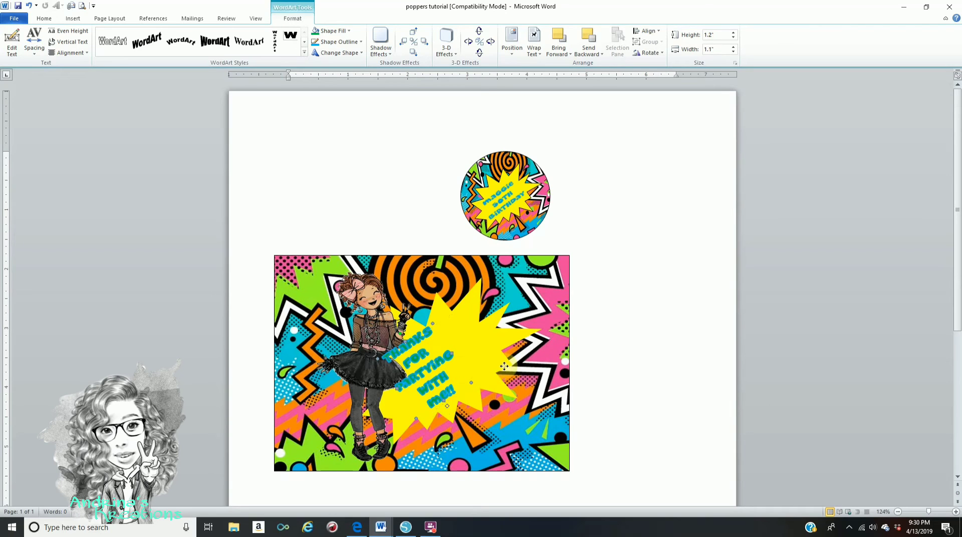
left_click_drag(504, 367, 525, 357)
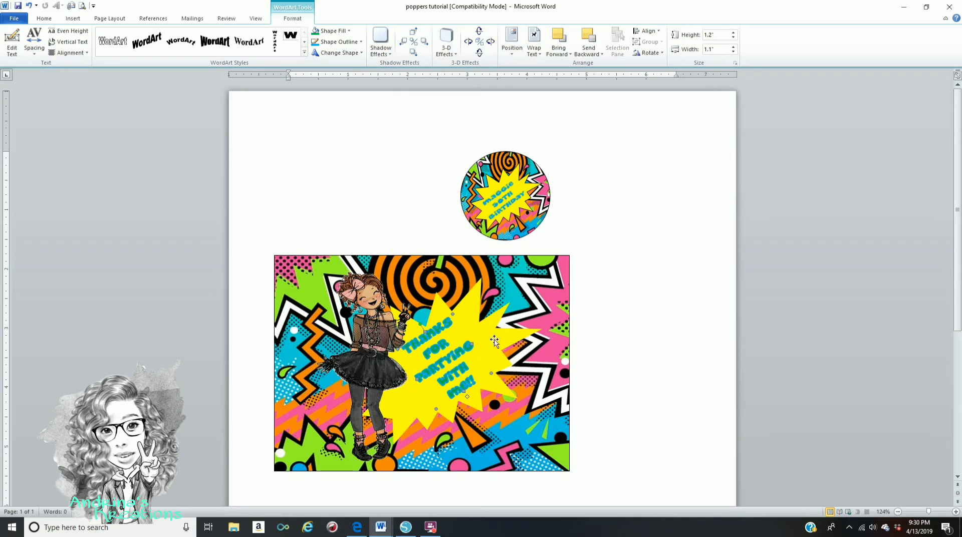
- Remove the outline from the thank-you WordArt
left_click(345, 42)
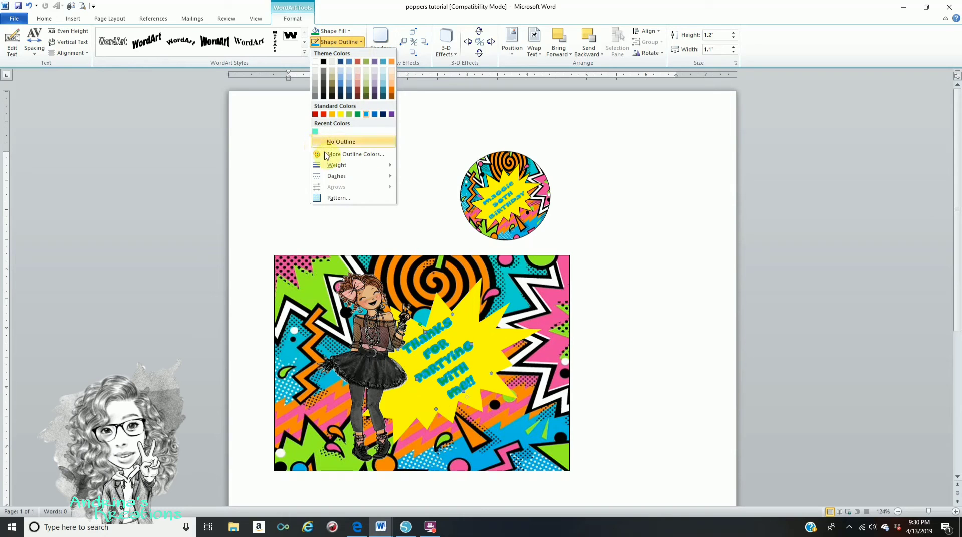
left_click(618, 228)
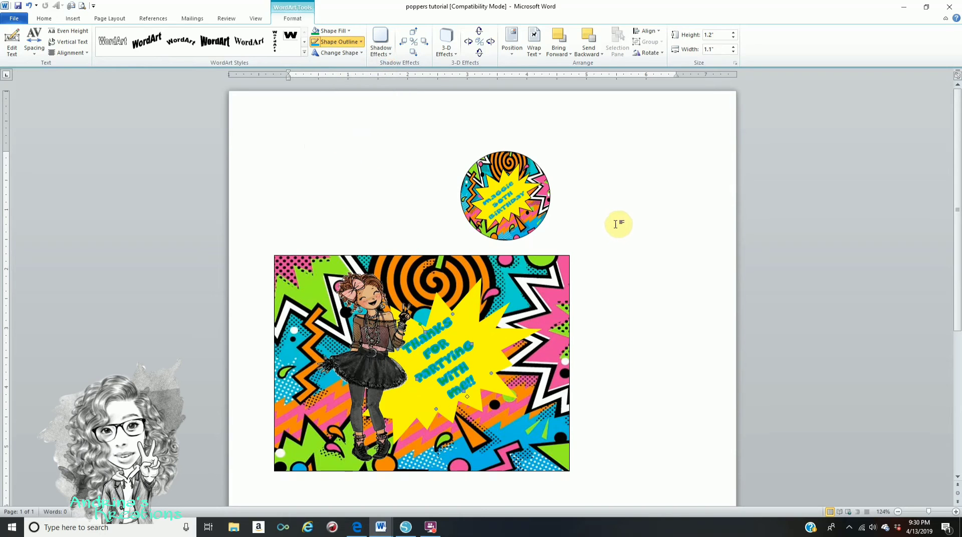
left_click(491, 335)
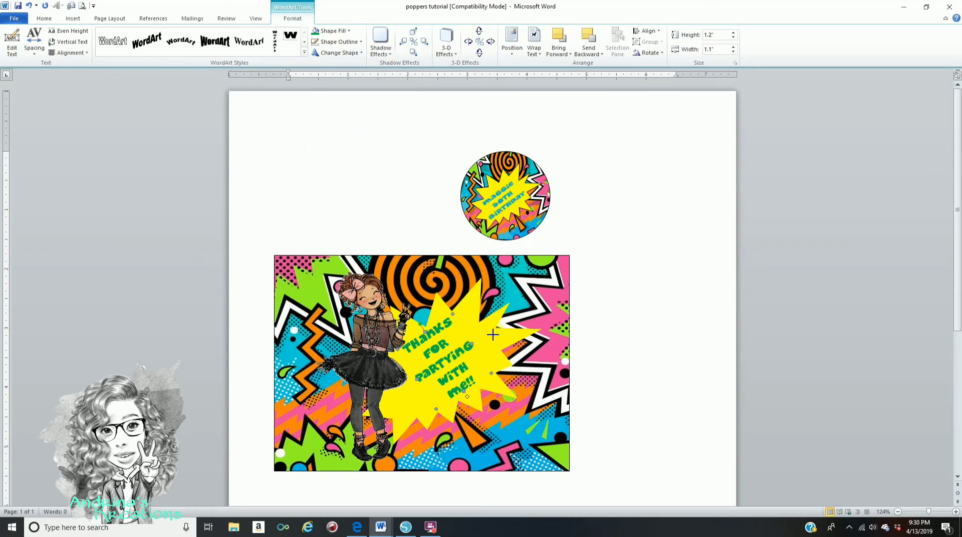
- Widen the tilted thank-you WordArt to about 1.64 inches so it fills the yellow explosion
left_click_drag(493, 335, 490, 335)
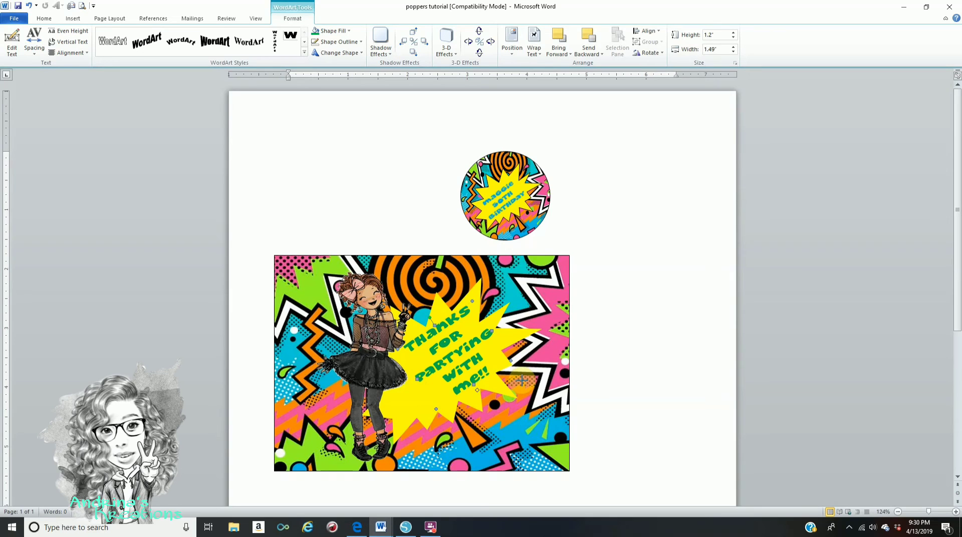
left_click_drag(521, 381, 522, 383)
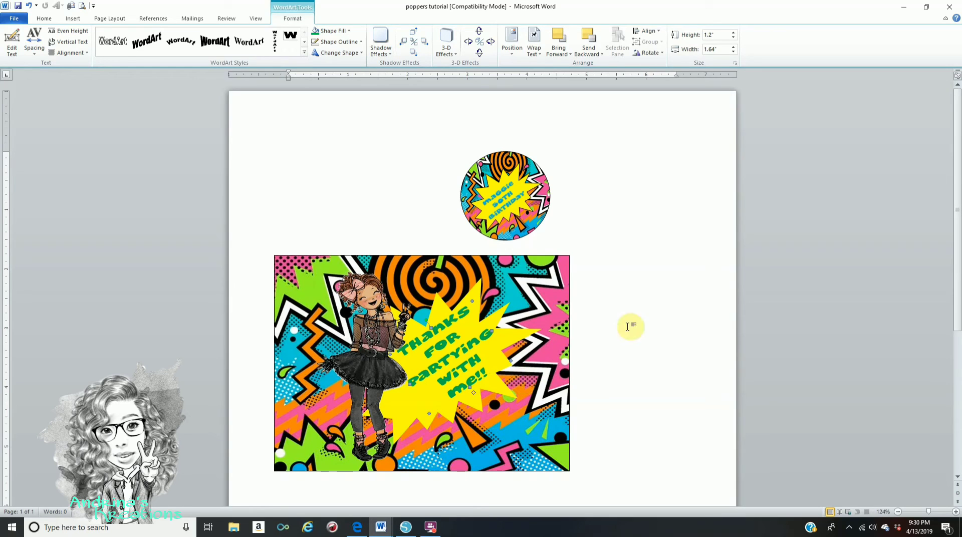
left_click(637, 289)
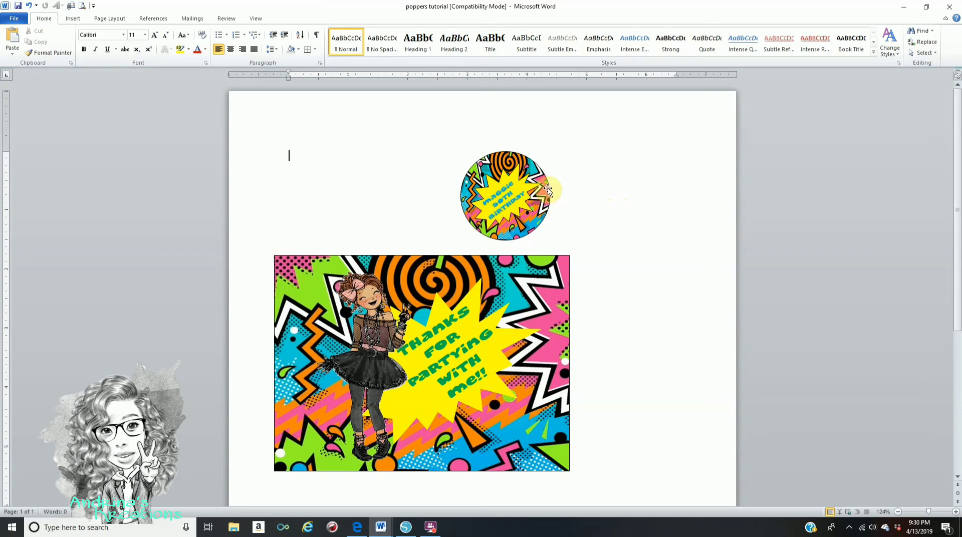
- Group the circle with its explosion and birthday WordArt, and move the group toward the page's upper right
left_click(505, 161)
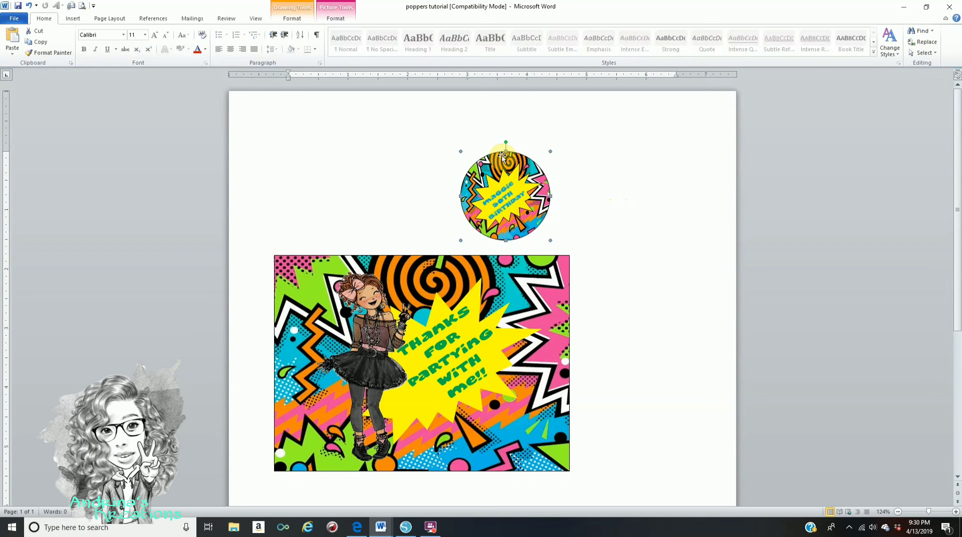
left_click(496, 196)
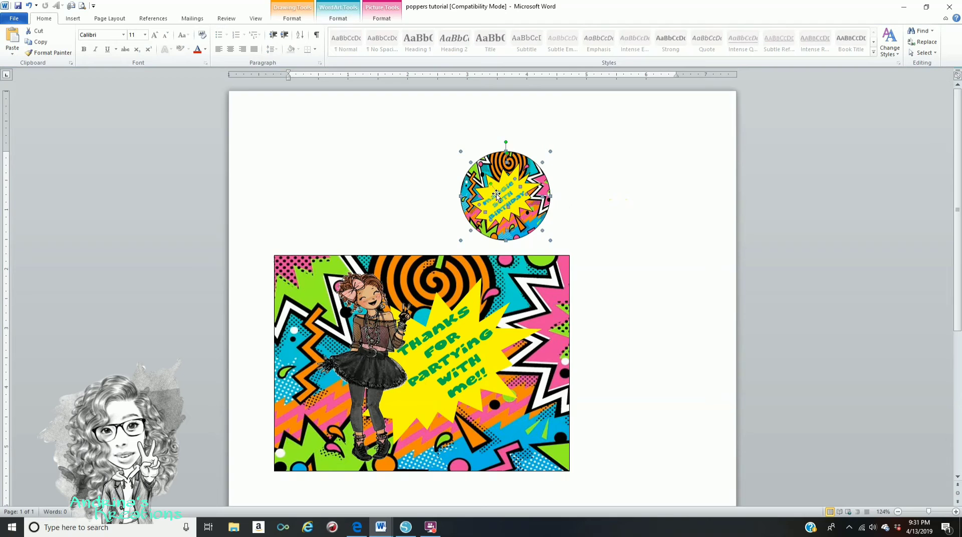
left_click(383, 18)
left_click(399, 43)
left_click(401, 53)
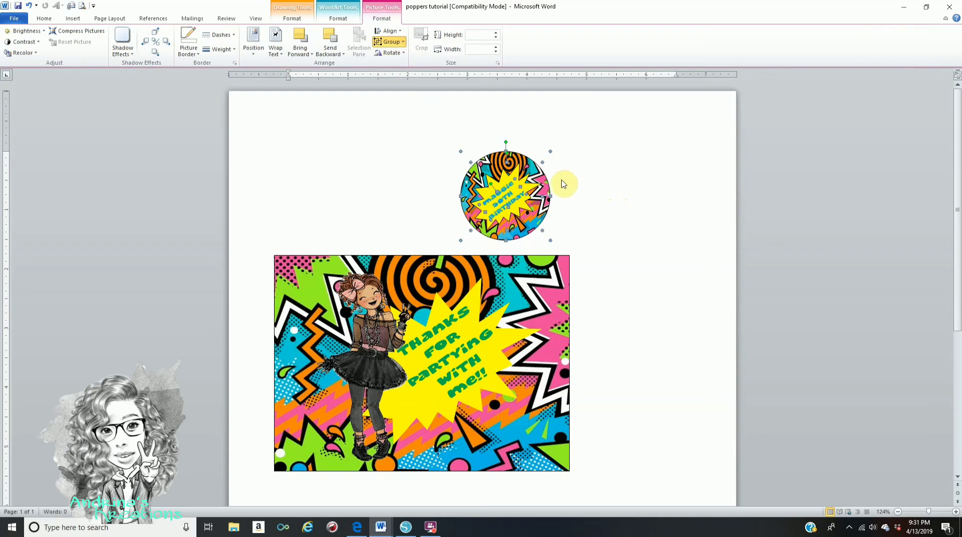
left_click_drag(516, 199, 538, 198)
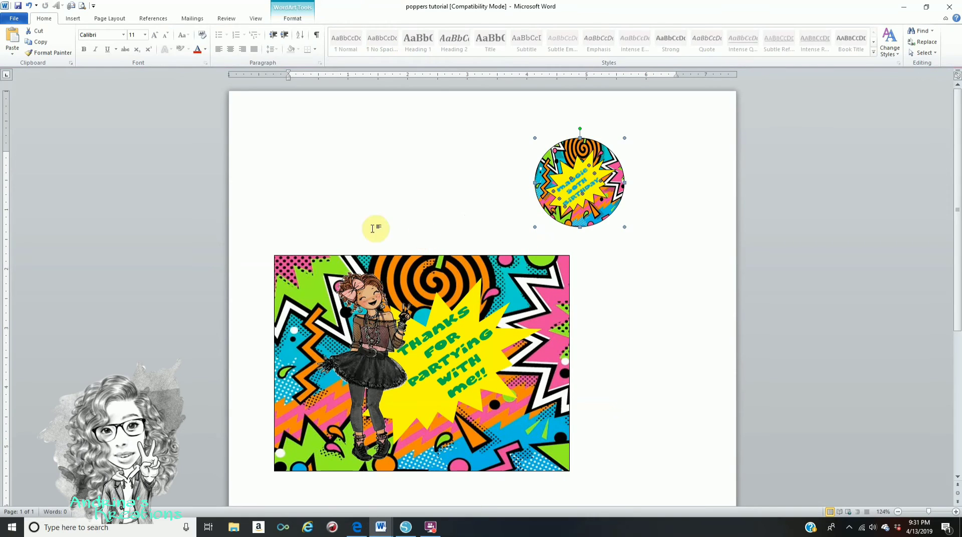
left_click(641, 326)
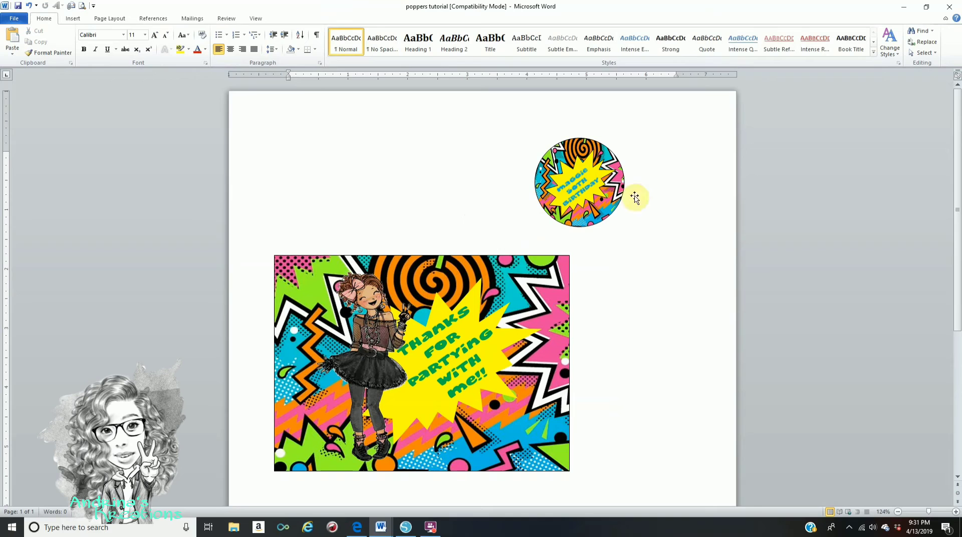
- Group the rectangle with its yellow explosion, girl picture and thank-you WordArt
left_click(284, 275)
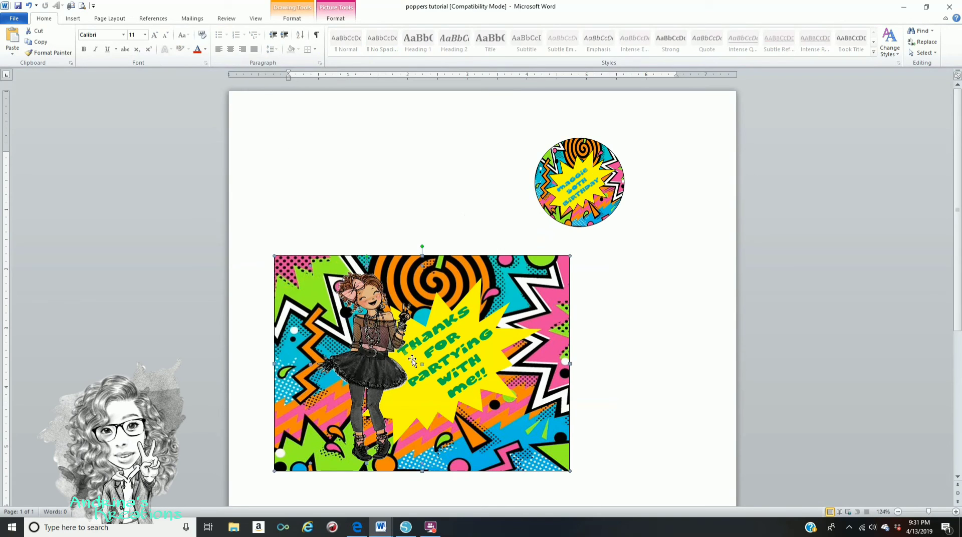
left_click(439, 300)
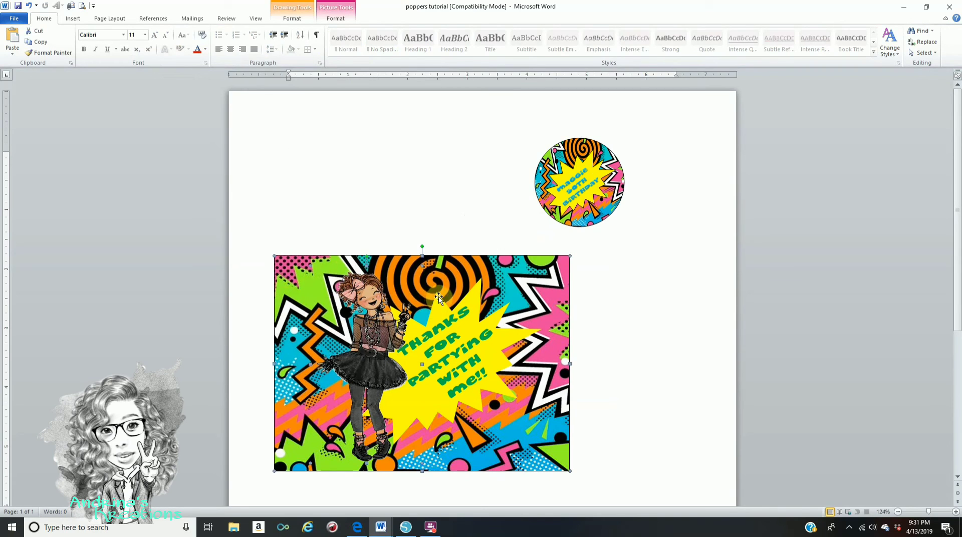
left_click(436, 330)
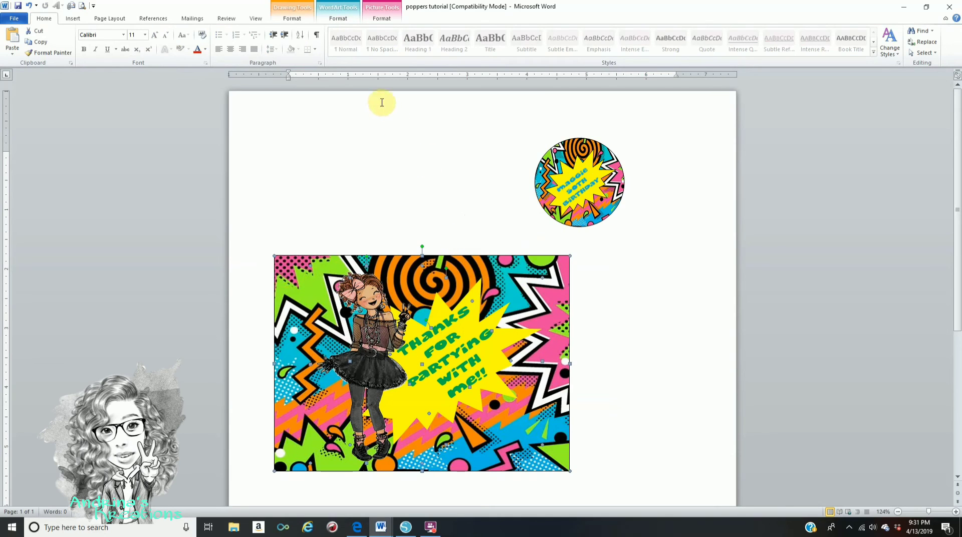
left_click(388, 23)
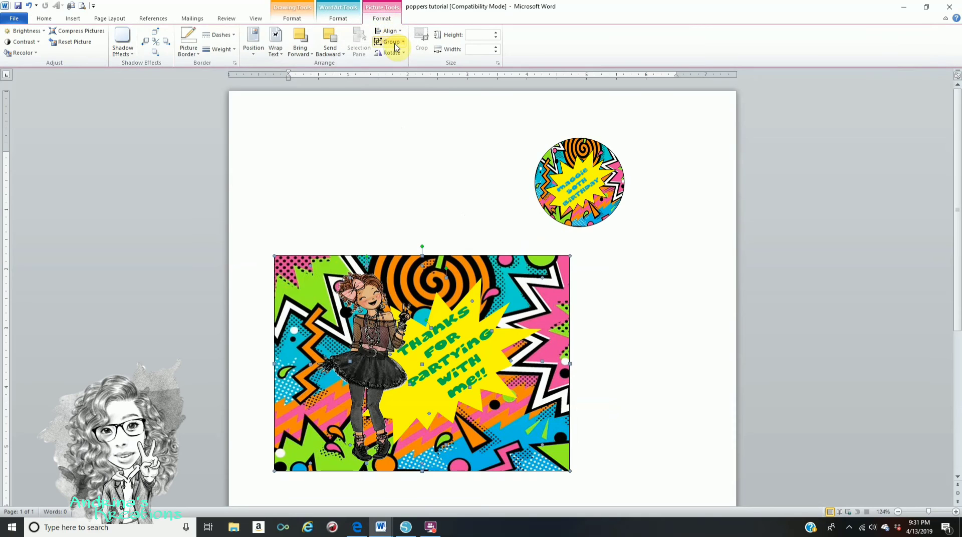
left_click(390, 42)
left_click(398, 54)
left_click(457, 319)
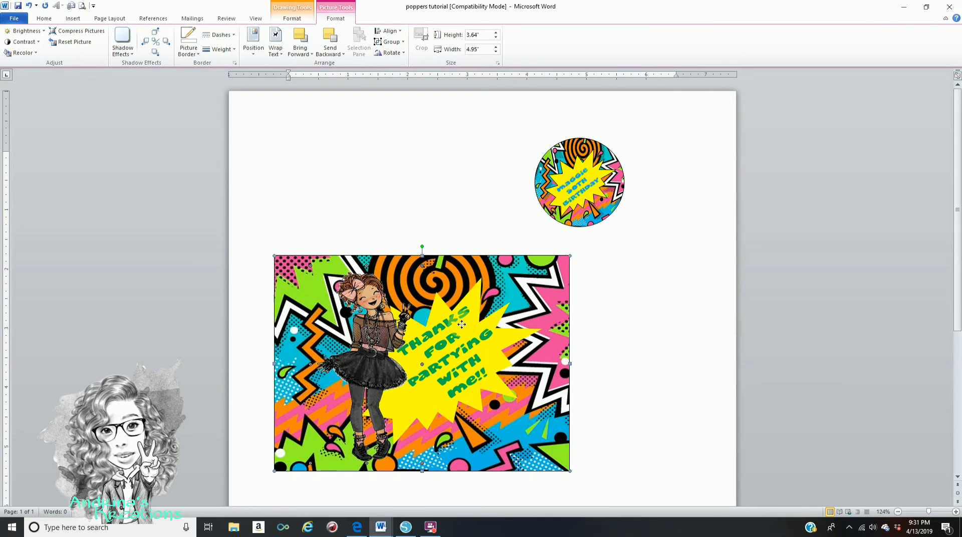
- Move the grouped circle near the page's right edge and the grouped rectangle into the page's upper-left corner
left_click_drag(459, 322, 519, 329)
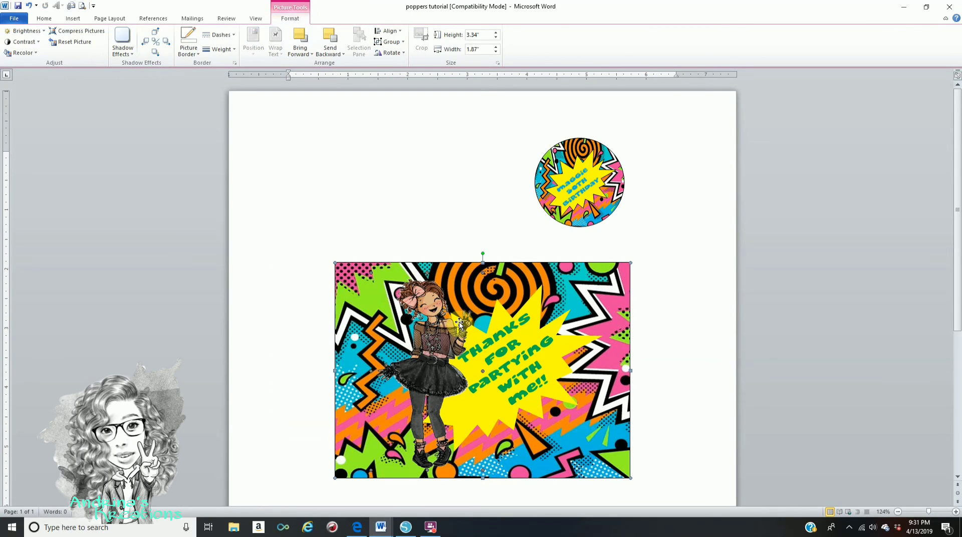
left_click(620, 193)
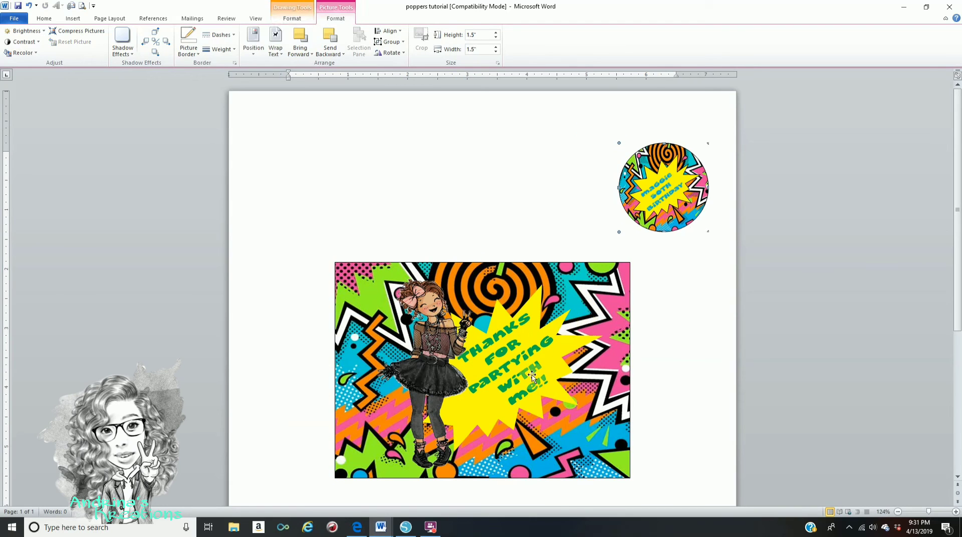
left_click_drag(573, 392, 487, 231)
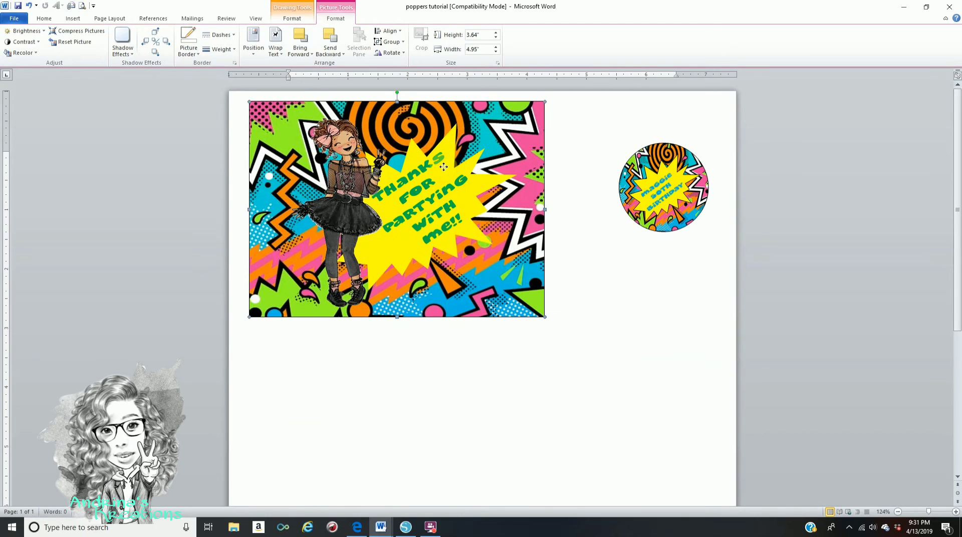
- Duplicate the grouped rectangle and place the copy directly below the original, aligned with its sides
right_click(445, 167)
left_click(471, 185)
right_click(471, 184)
left_click(492, 226)
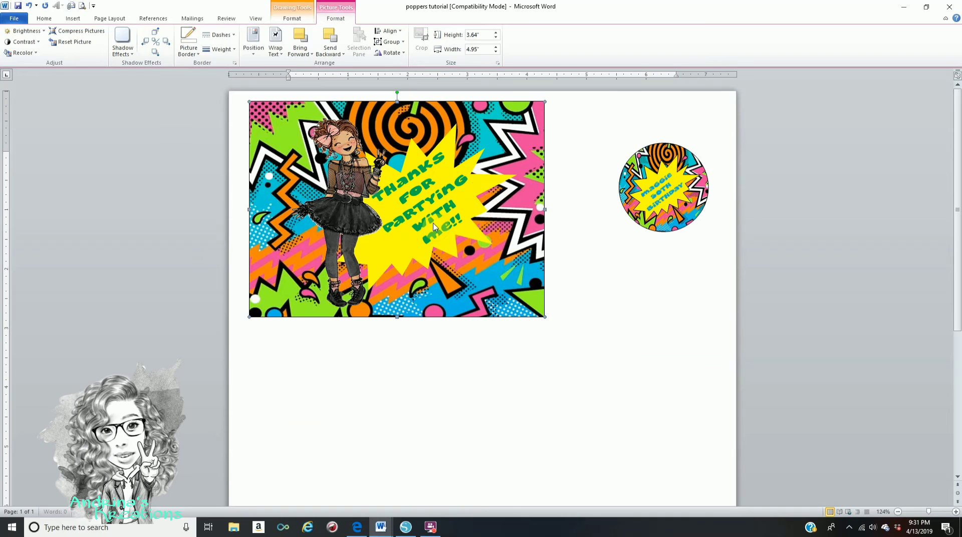
key("ctrl+v")
left_click_drag(445, 210, 440, 407)
key("Escape")
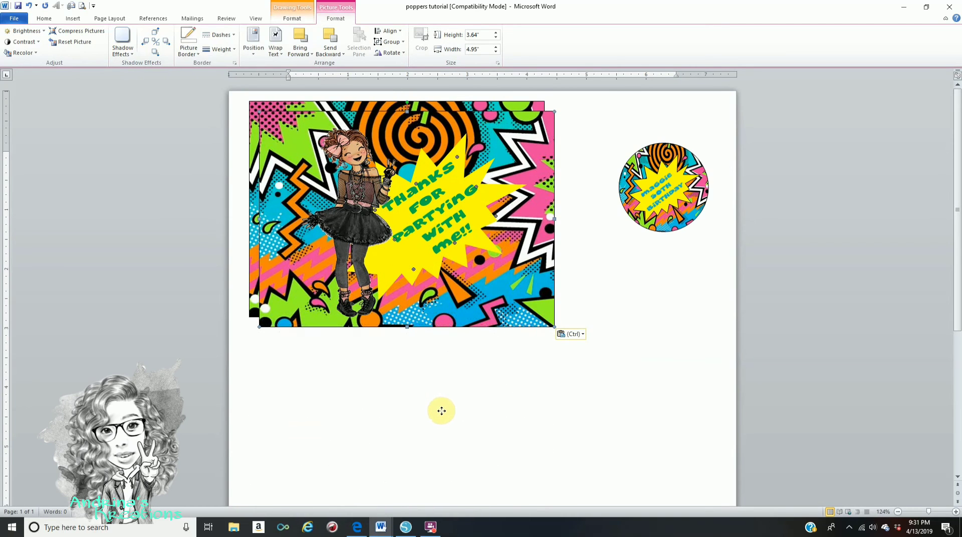
left_click(557, 365)
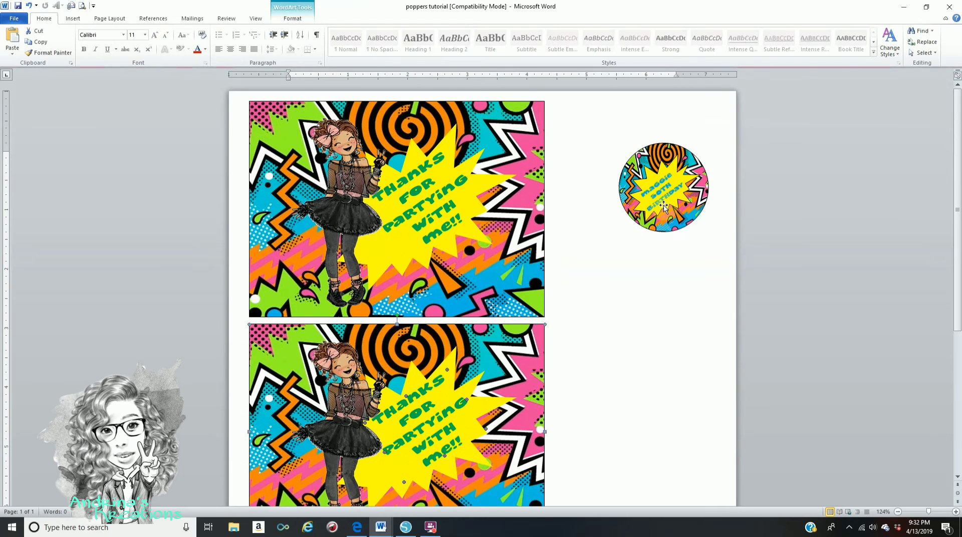
- Move the grouped circle beside the upper rectangle, and place a duplicate of it beside the lower rectangle
left_click_drag(663, 204, 613, 158)
right_click(613, 158)
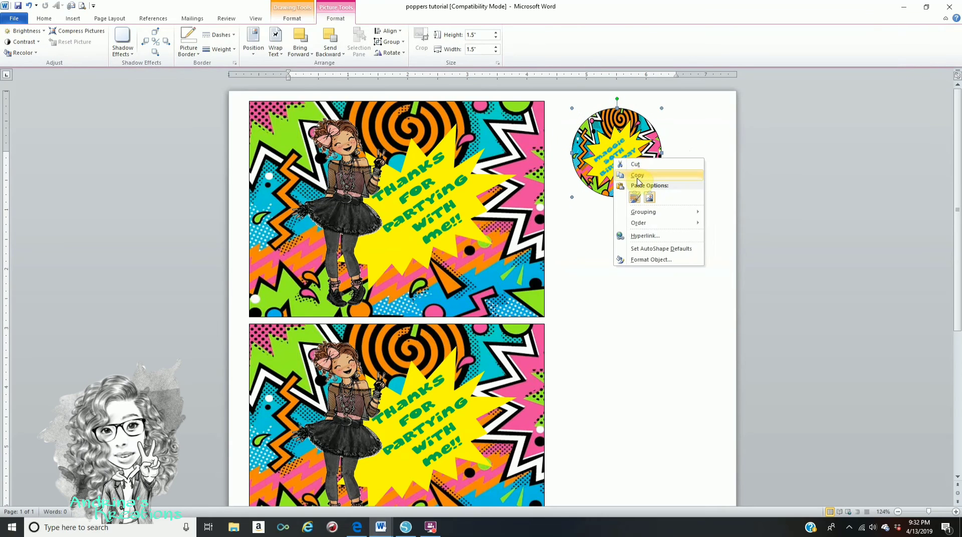
left_click(626, 163)
right_click(625, 163)
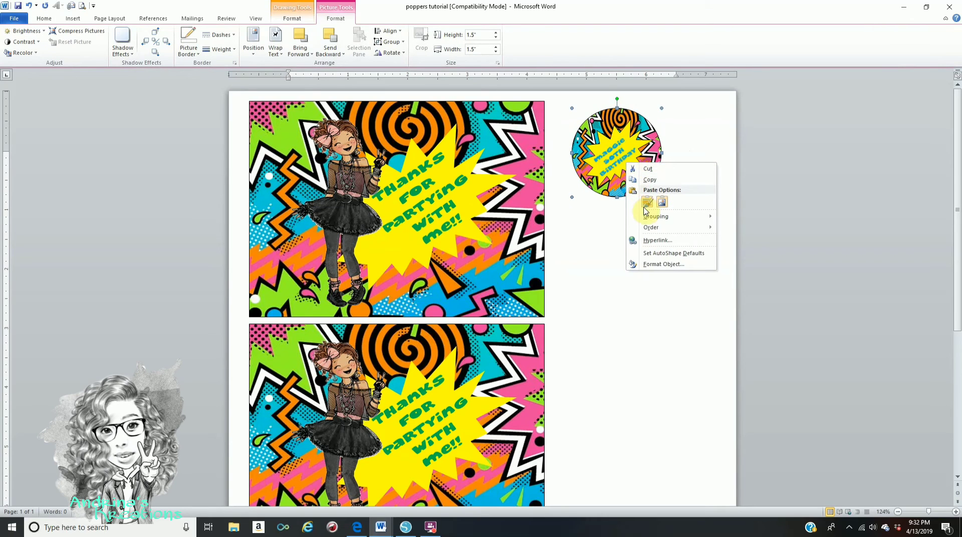
left_click(643, 176)
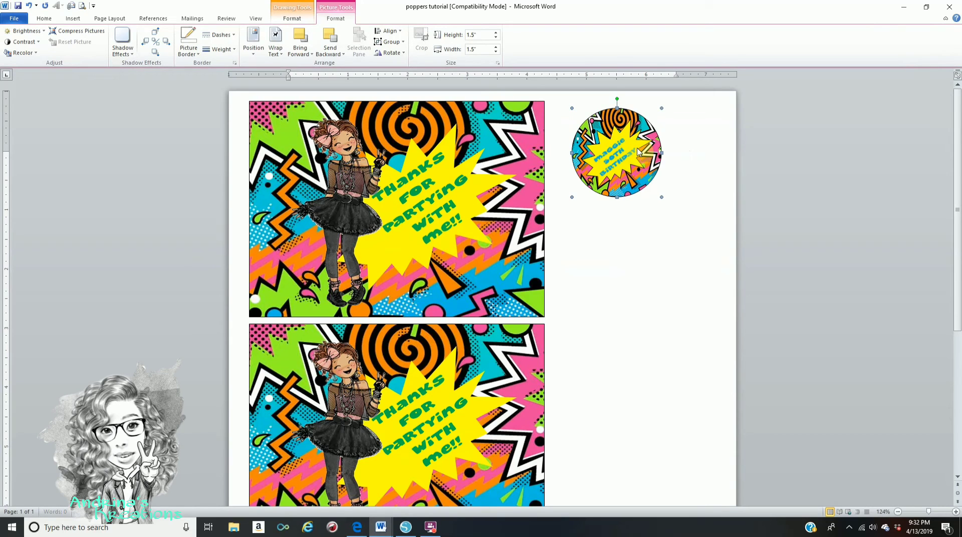
key("ctrl+v")
left_click_drag(639, 152, 681, 312)
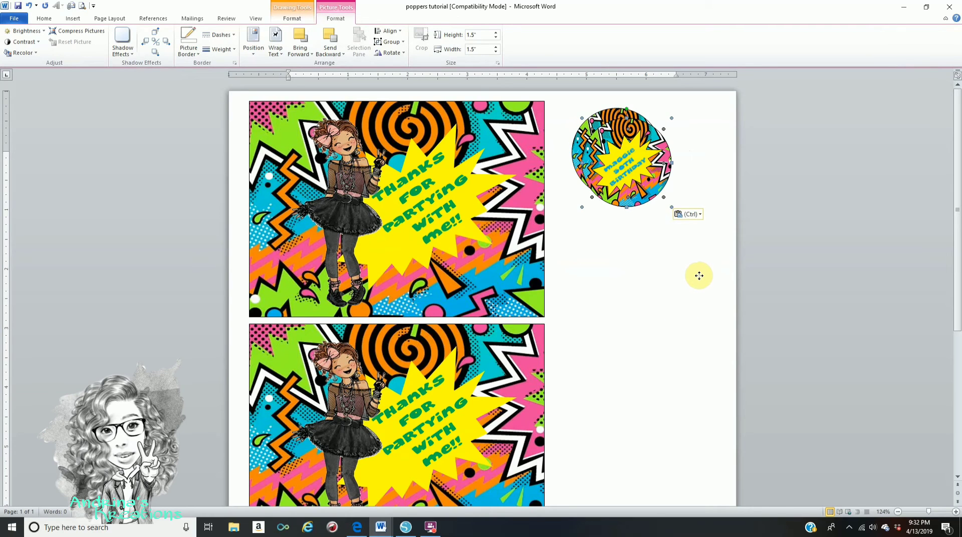
scroll(700, 274, "down", 3)
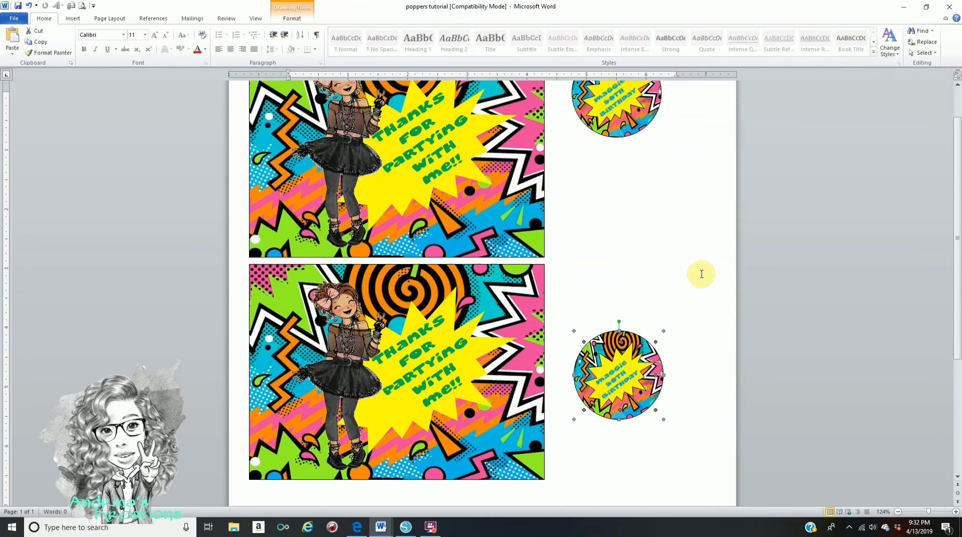
scroll(702, 274, "down", 3)
scroll(702, 274, "up", 5)
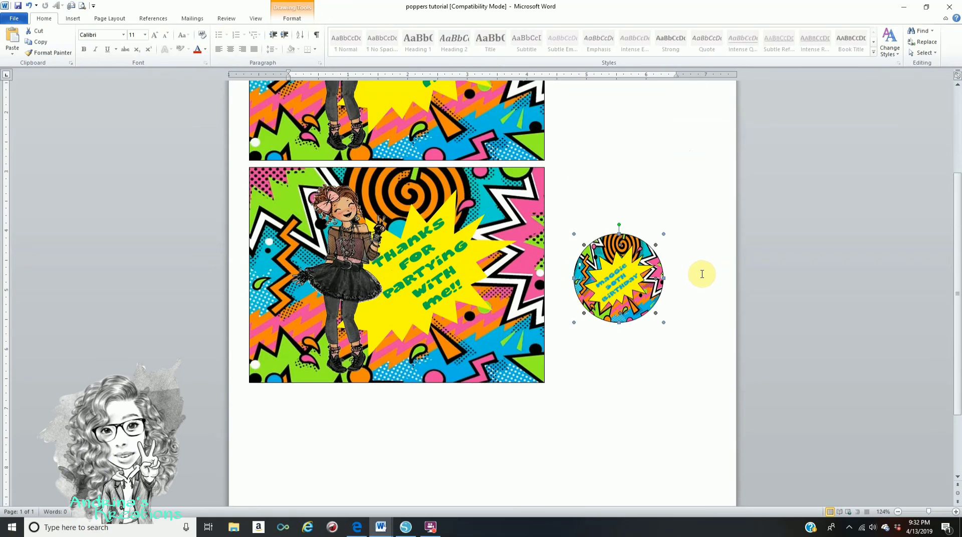
scroll(702, 275, "up", 1)
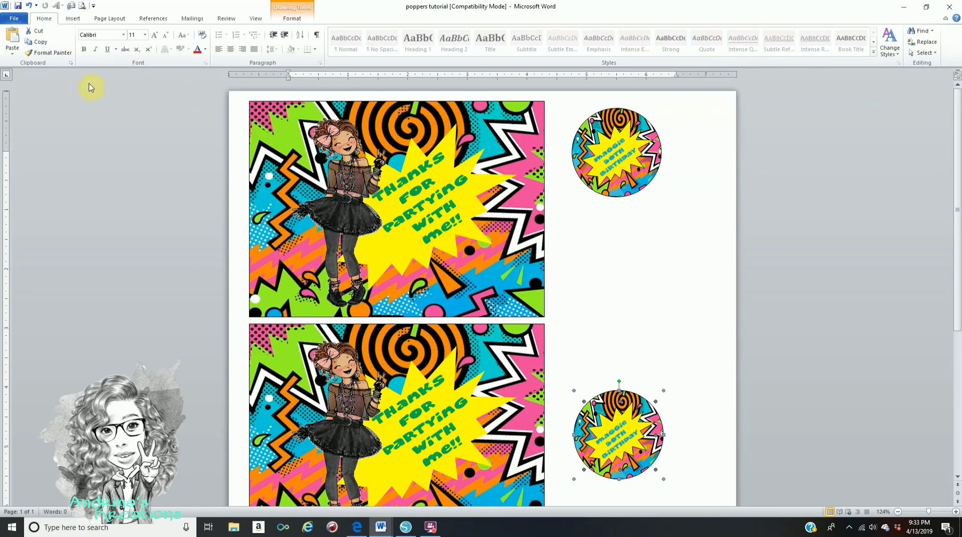
- Examine the file types available for saving a copy of the document, and leave without saving
left_click(15, 18)
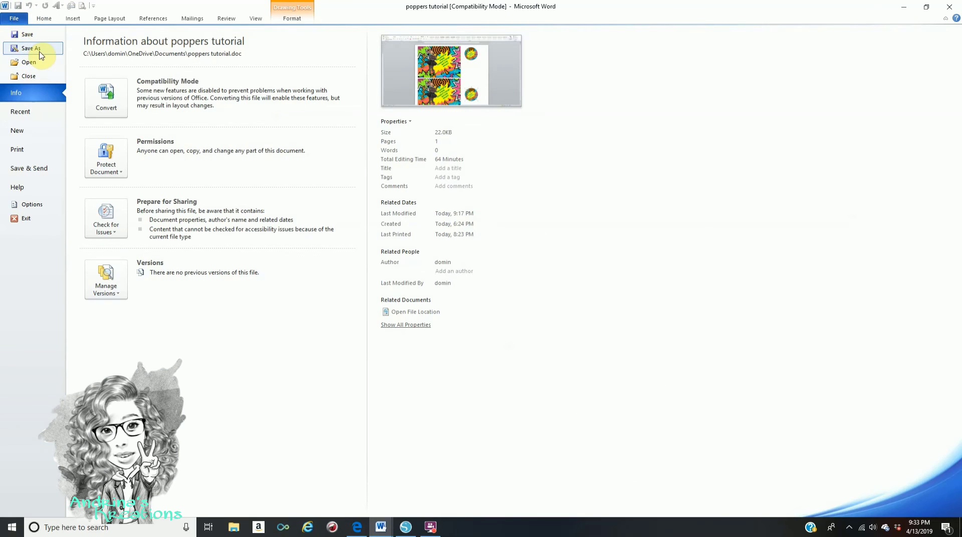
key("Escape")
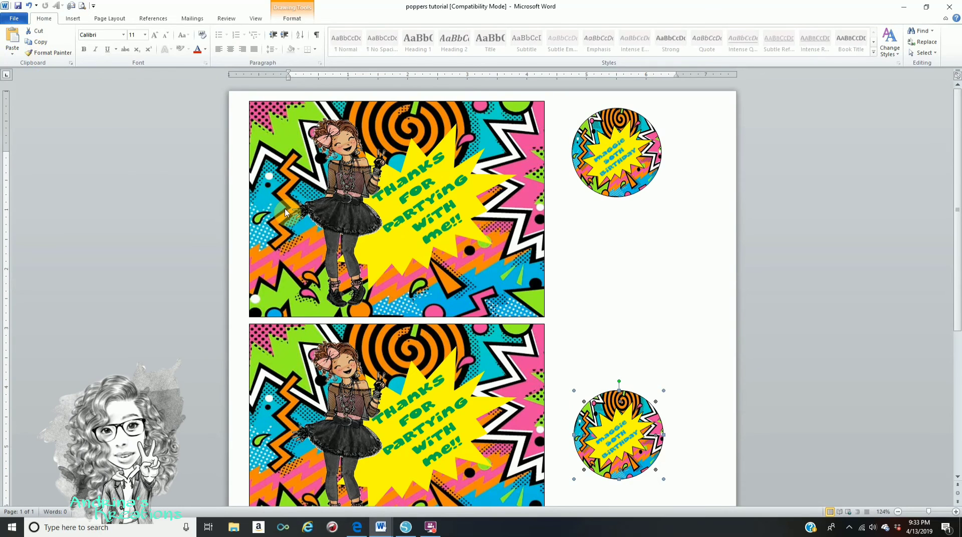
key("F12")
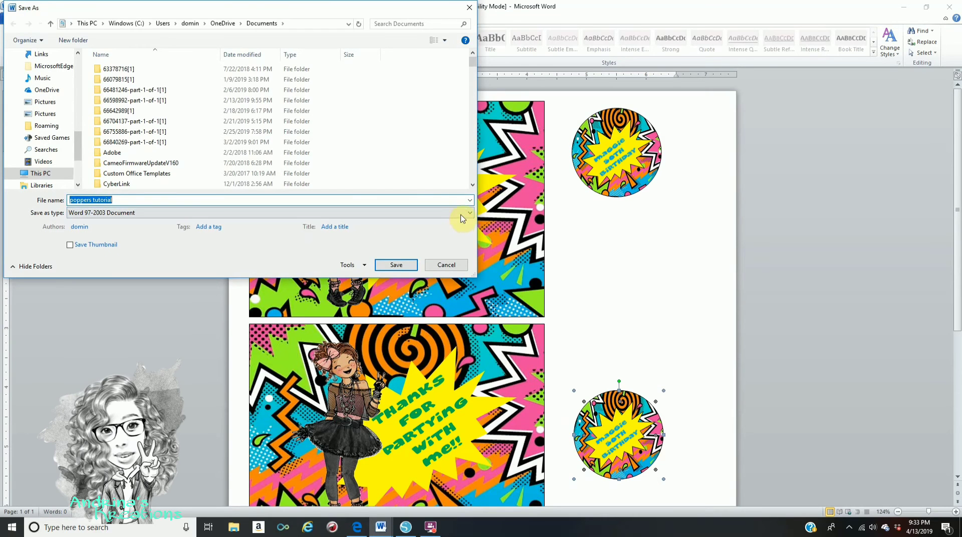
left_click(459, 213)
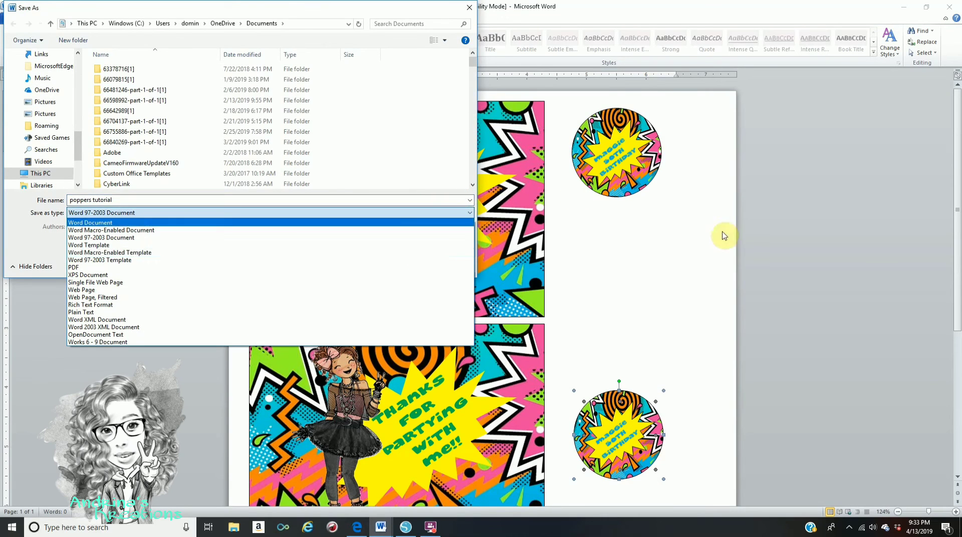
left_click(672, 230)
left_click(469, 8)
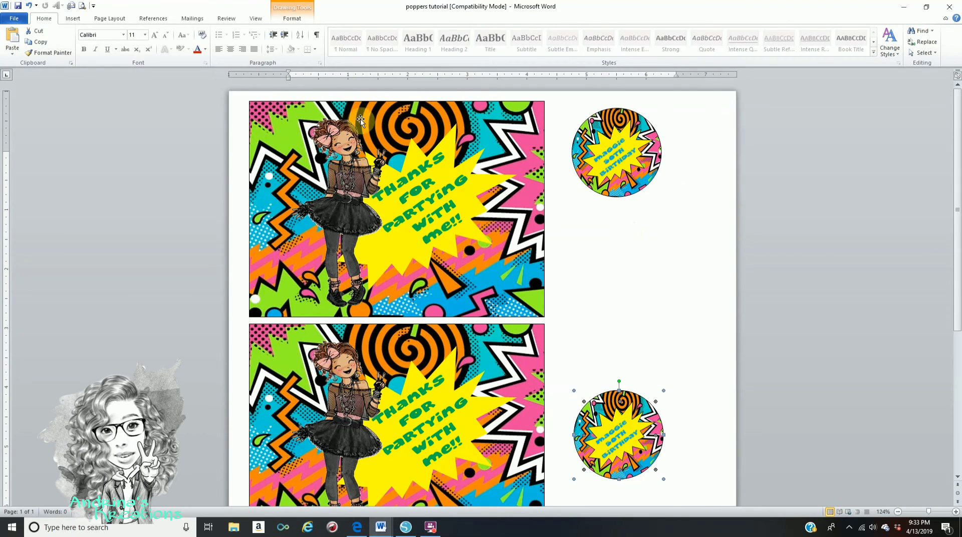
- Check the page layout in the print preview and return to the document
left_click(82, 5)
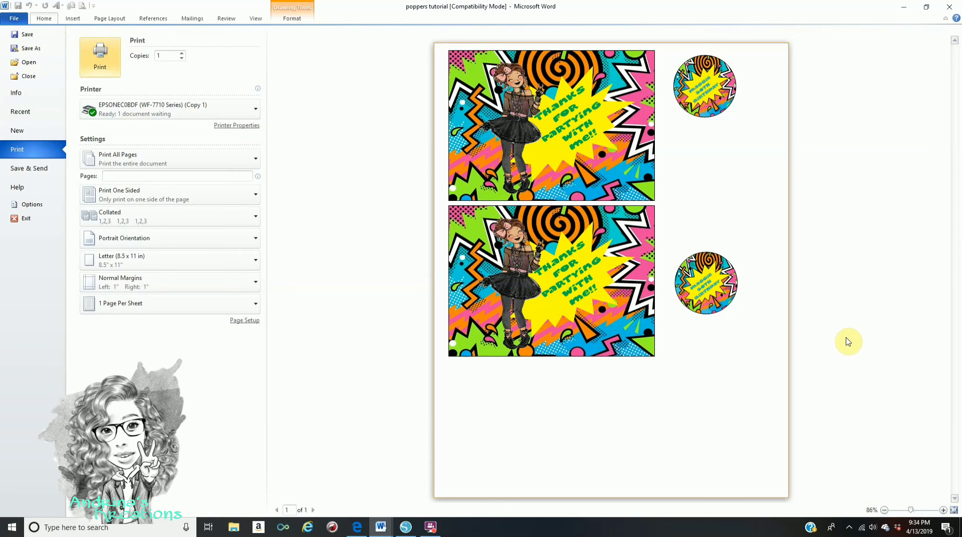
key("Escape")
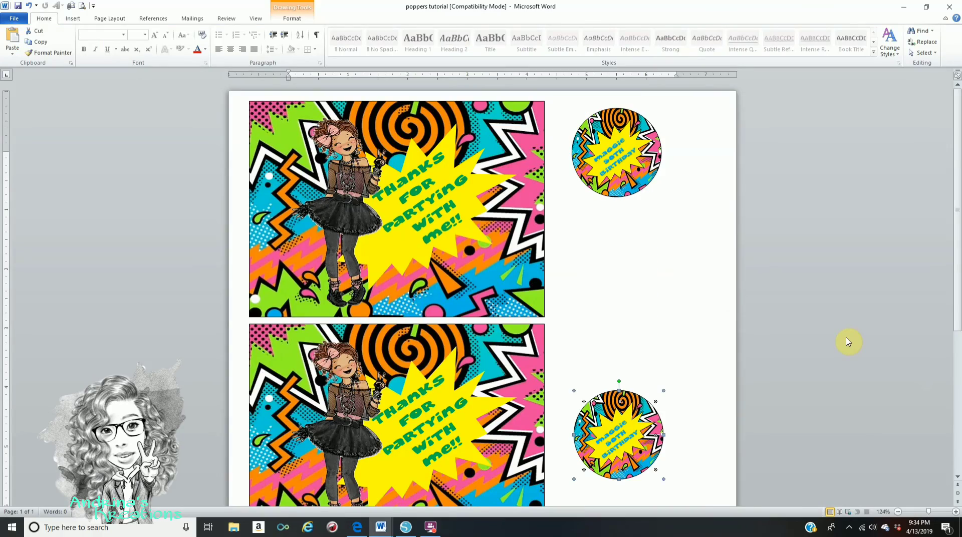